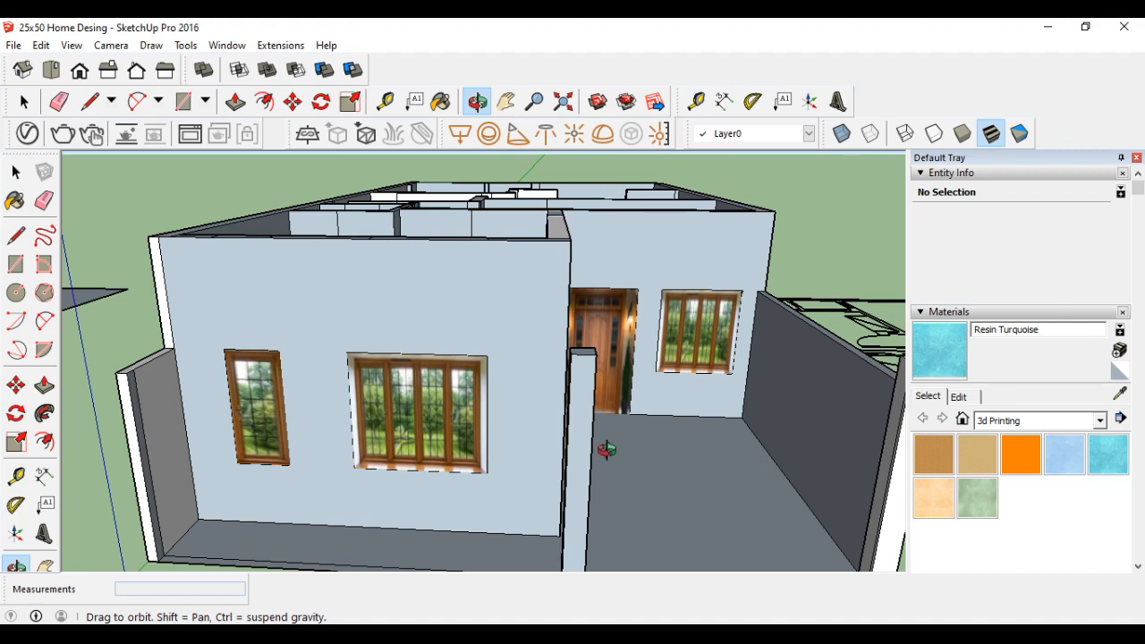
Examine the house front, the roofless interior and the neighbouring floor plans from several angles
drag(502, 421, 550, 436)
scroll(288, 372, down, 3)
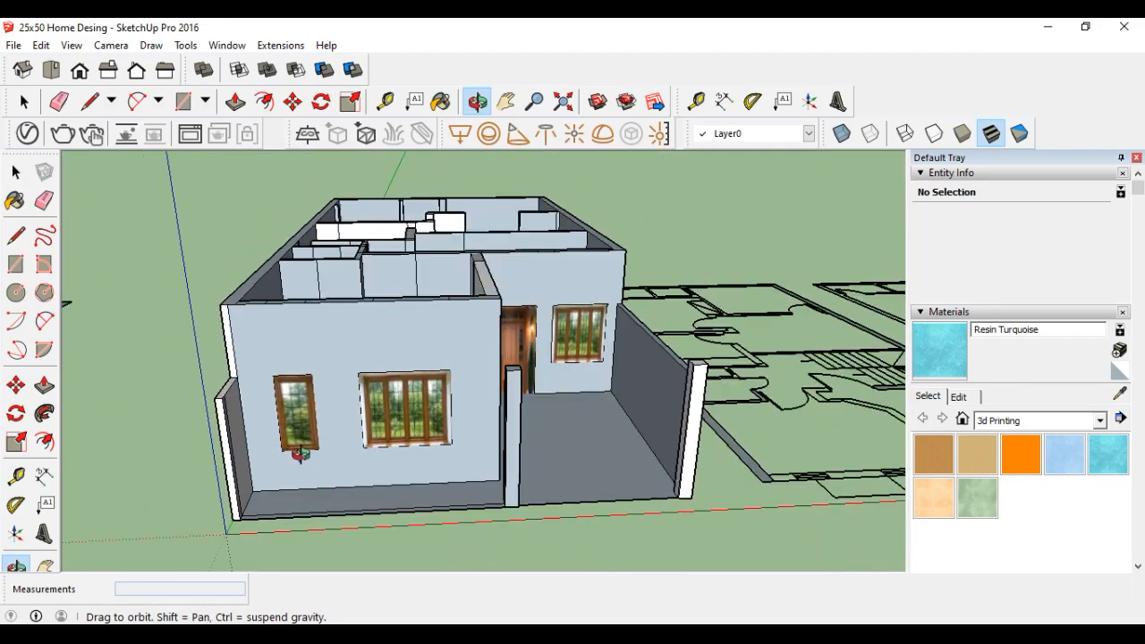
drag(326, 419, 333, 444)
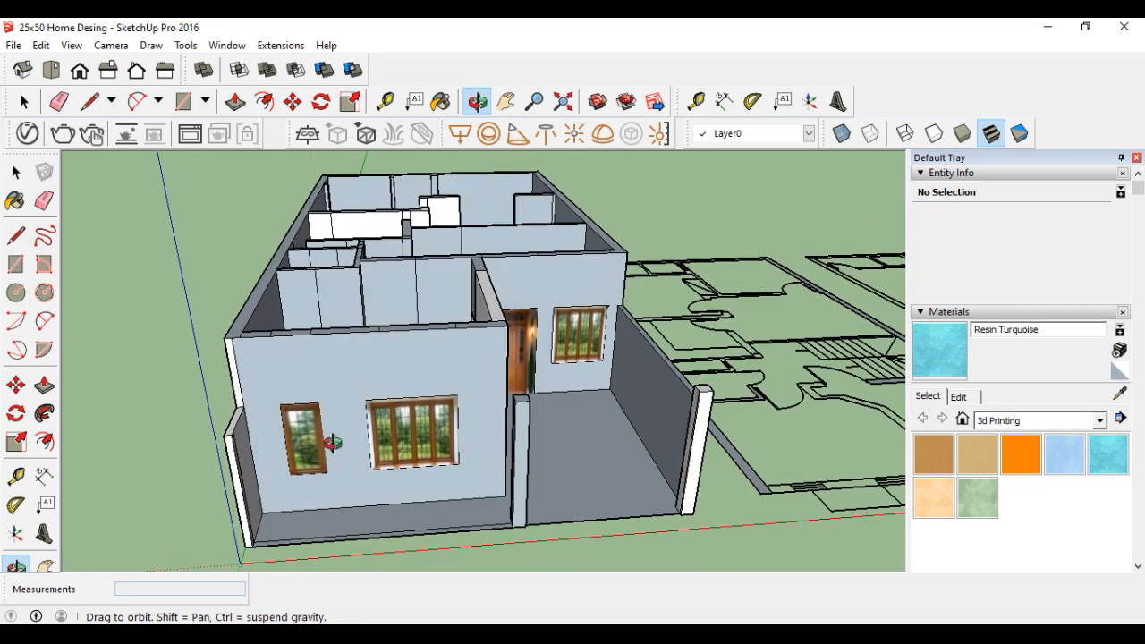
drag(457, 418, 379, 528)
scroll(379, 528, down, 4)
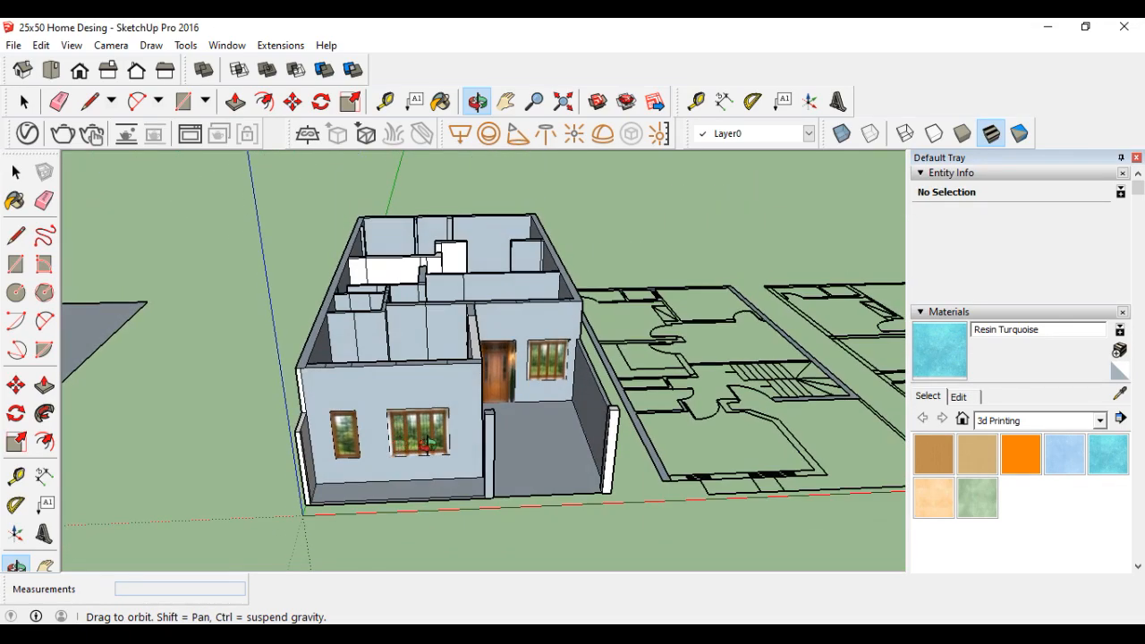
drag(436, 451, 380, 556)
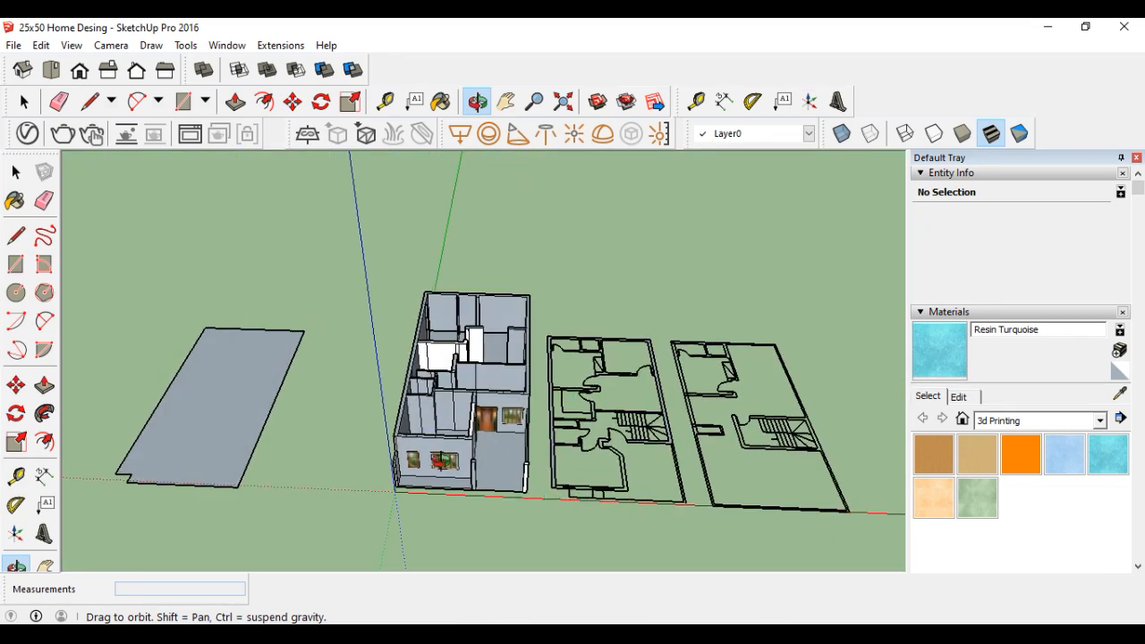
scroll(199, 471, up, 2)
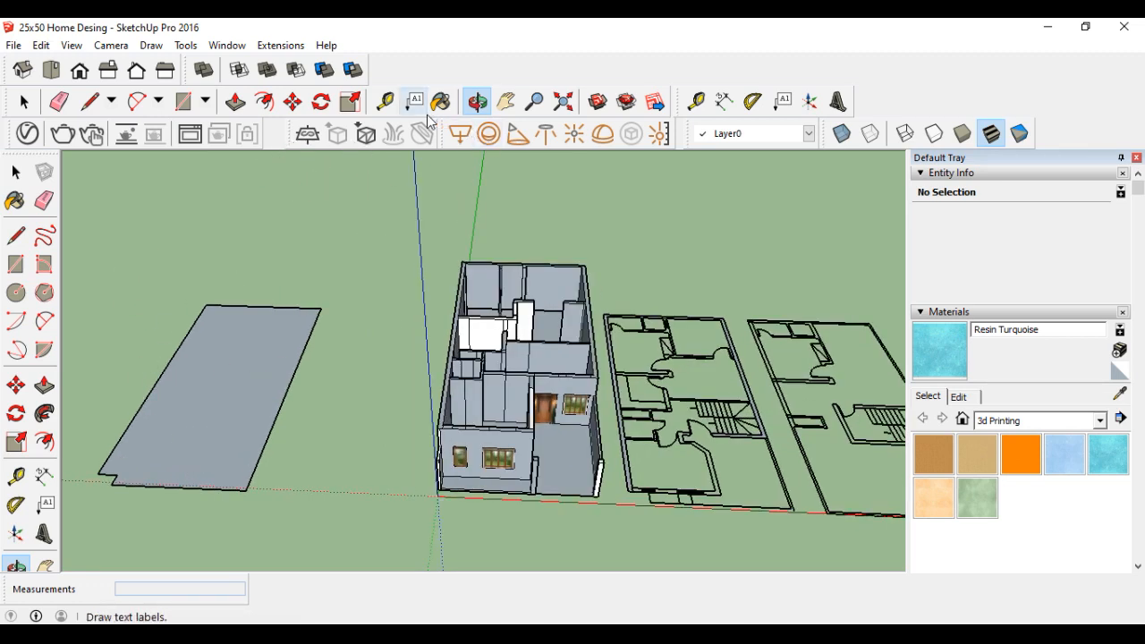
Extrude the flat outline face beside the house upward by 6 inches with Push/Pull
click(236, 101)
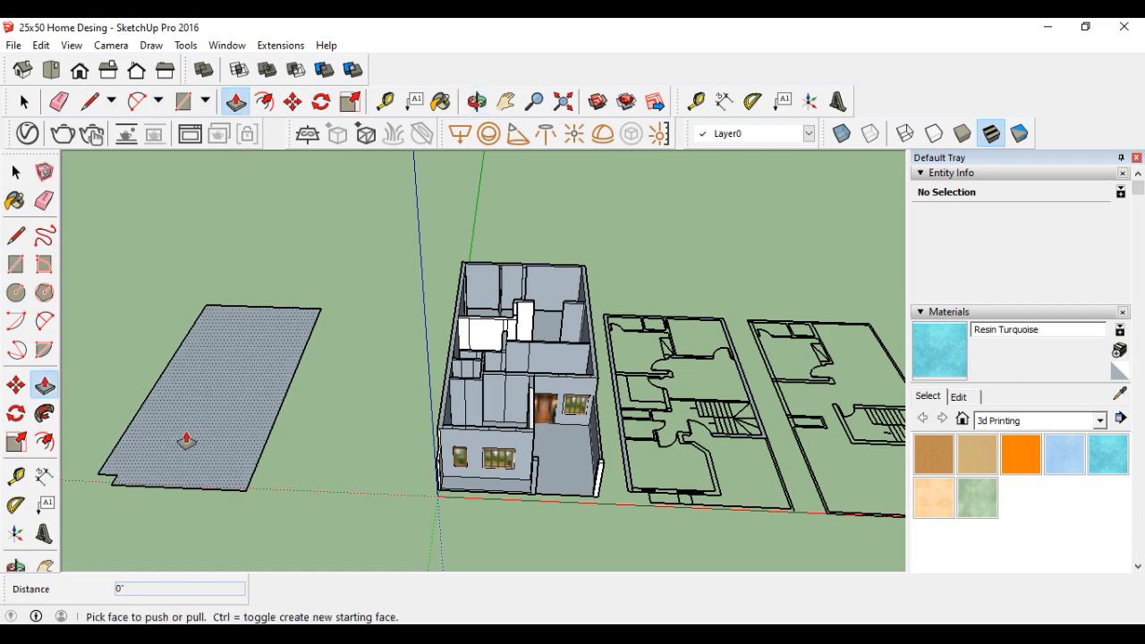
scroll(189, 433, up, 2)
drag(184, 465, 182, 454)
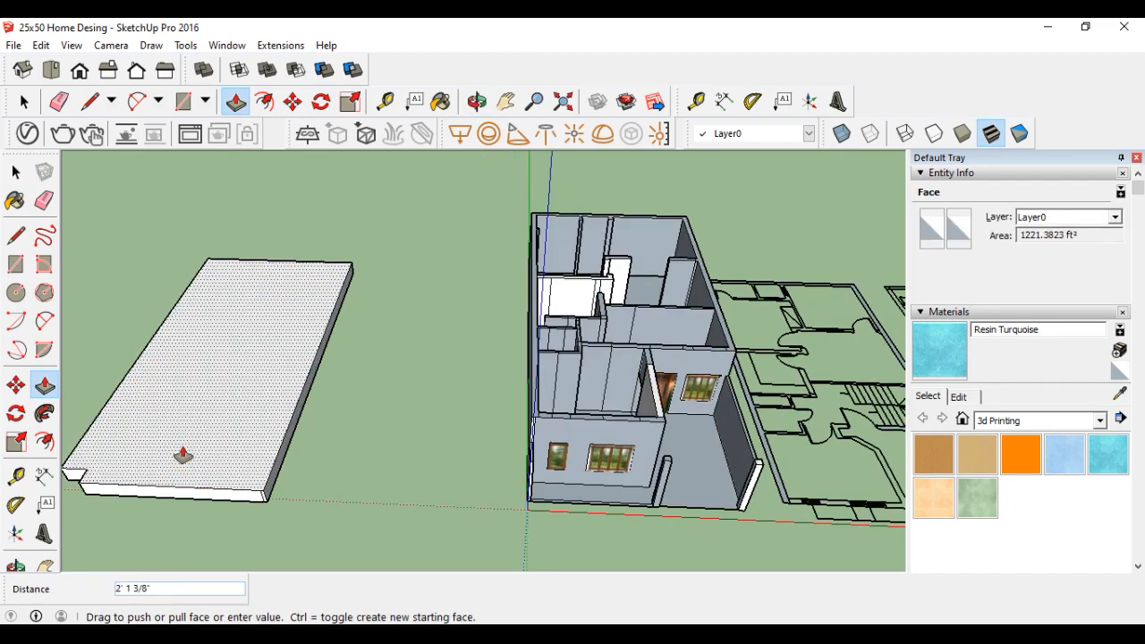
text(6)
key(Return)
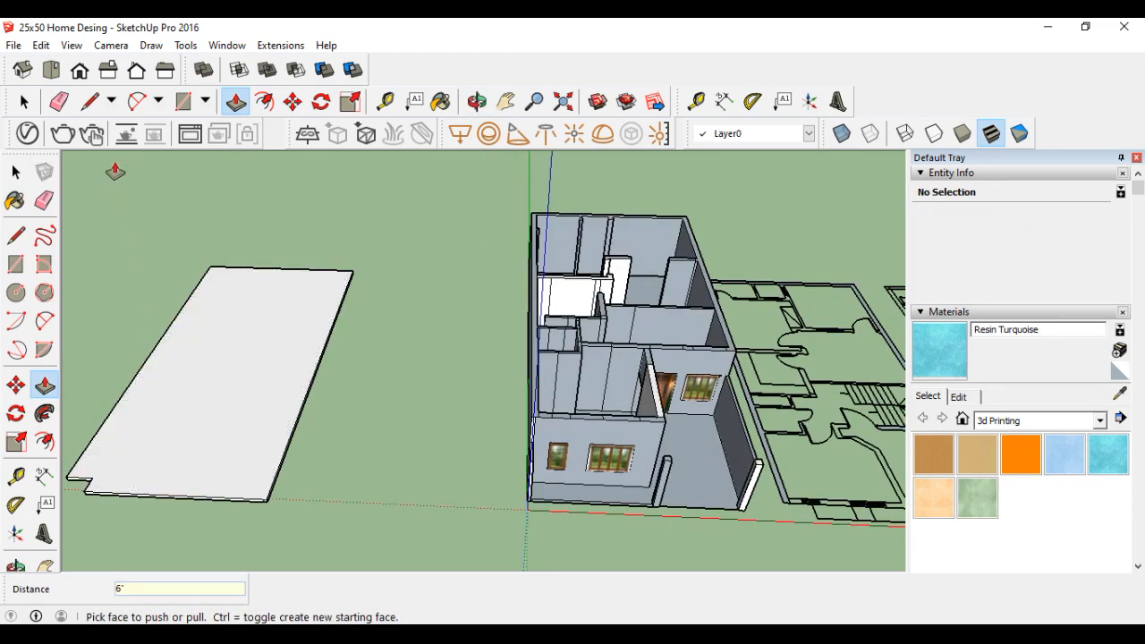
Try to move the slab by its rear corner nearest the house
click(25, 105)
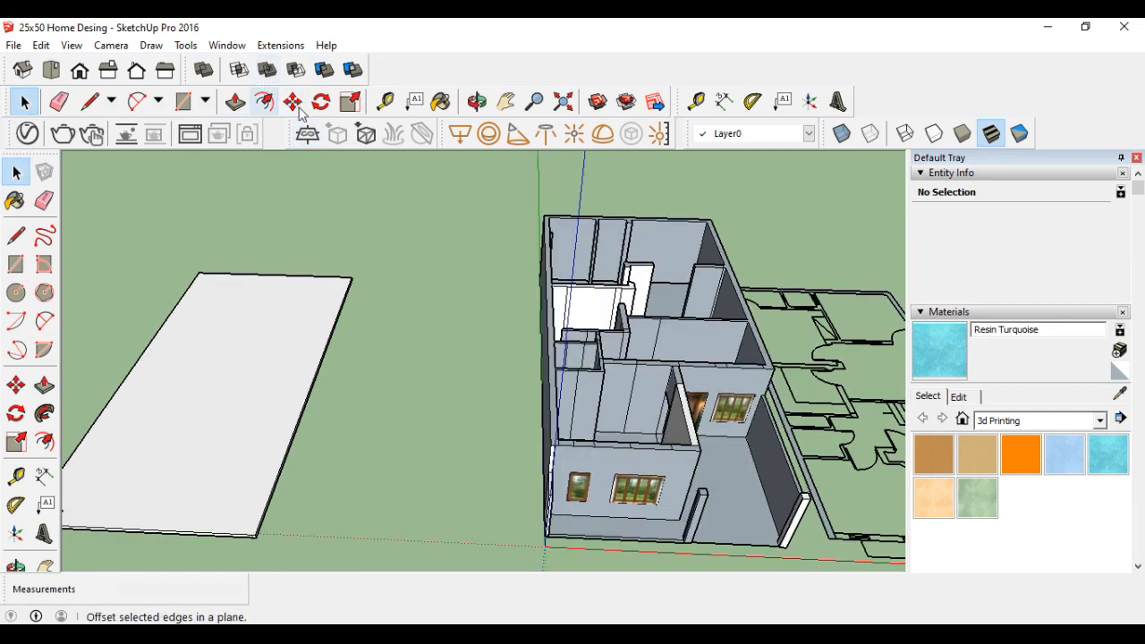
click(293, 103)
scroll(351, 285, up, 6)
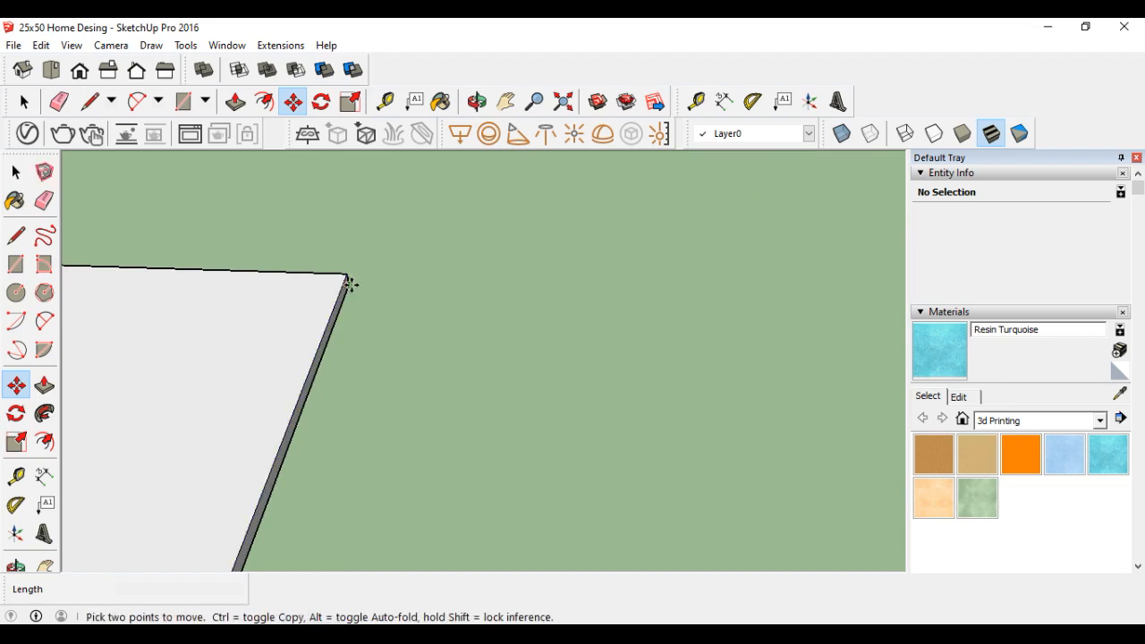
click(351, 284)
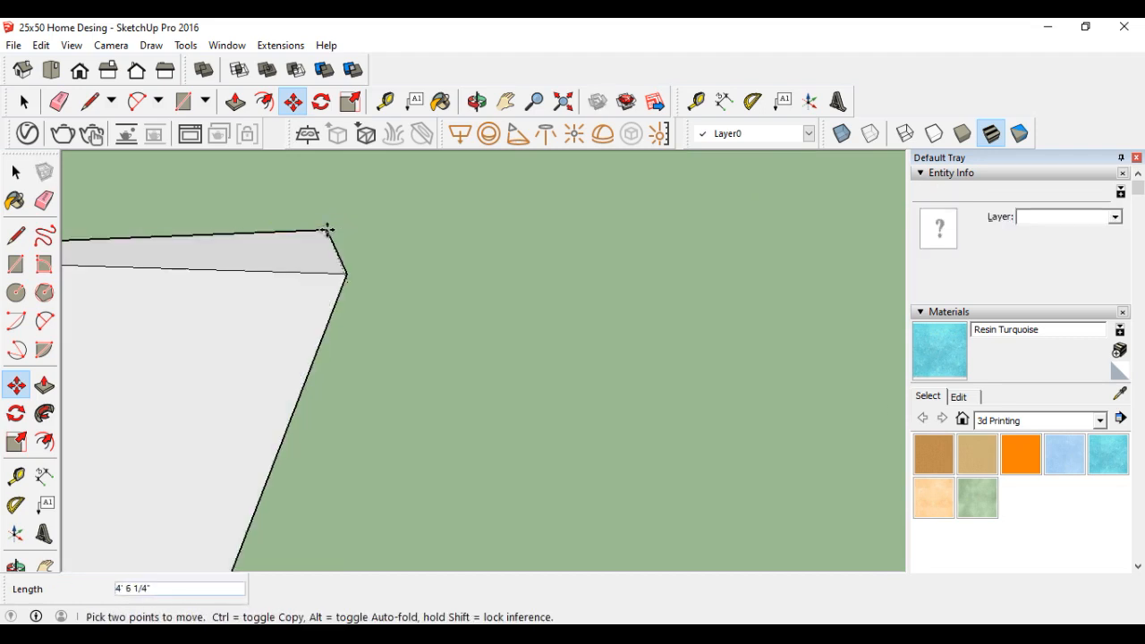
key(Escape)
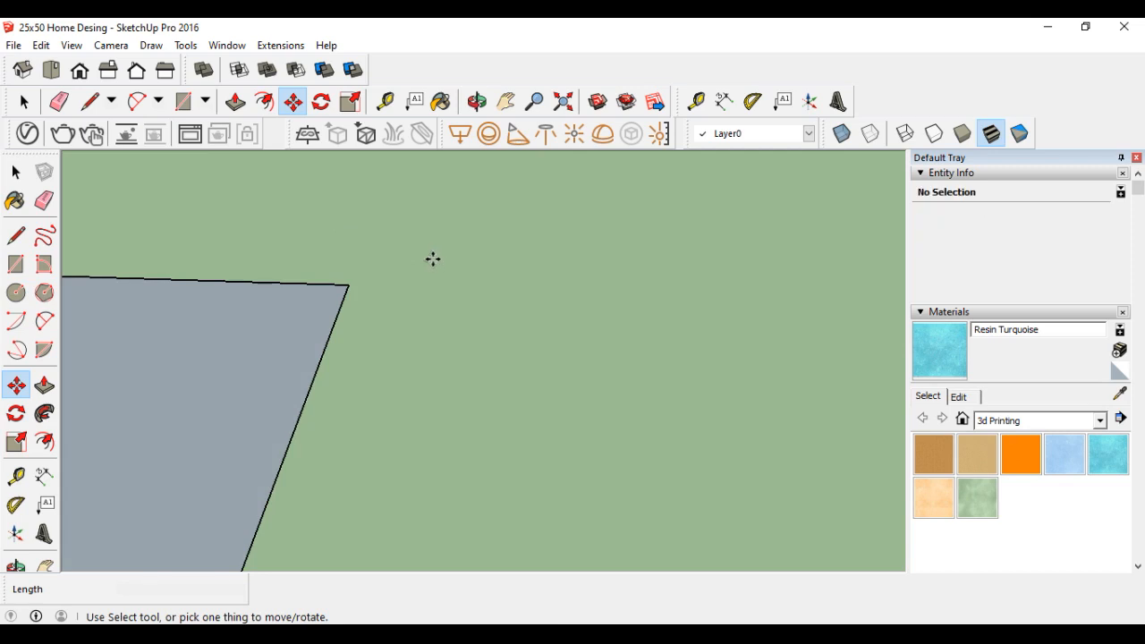
Extrude the flat outline face again into a 6-inch-thick roof slab
click(236, 101)
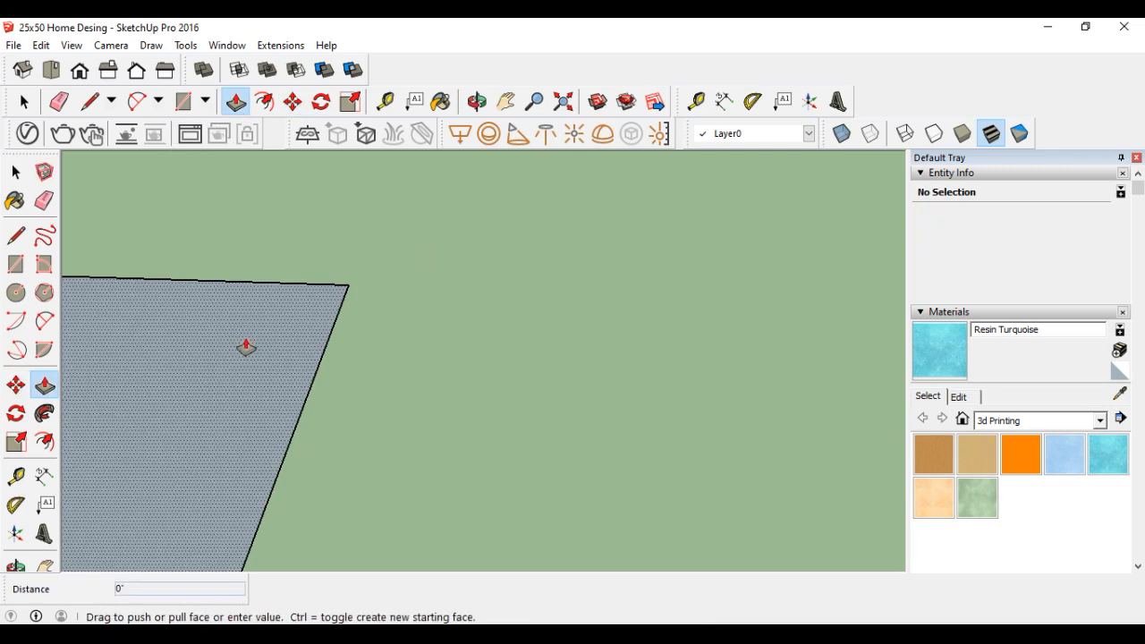
click(243, 331)
text(6)
key(Return)
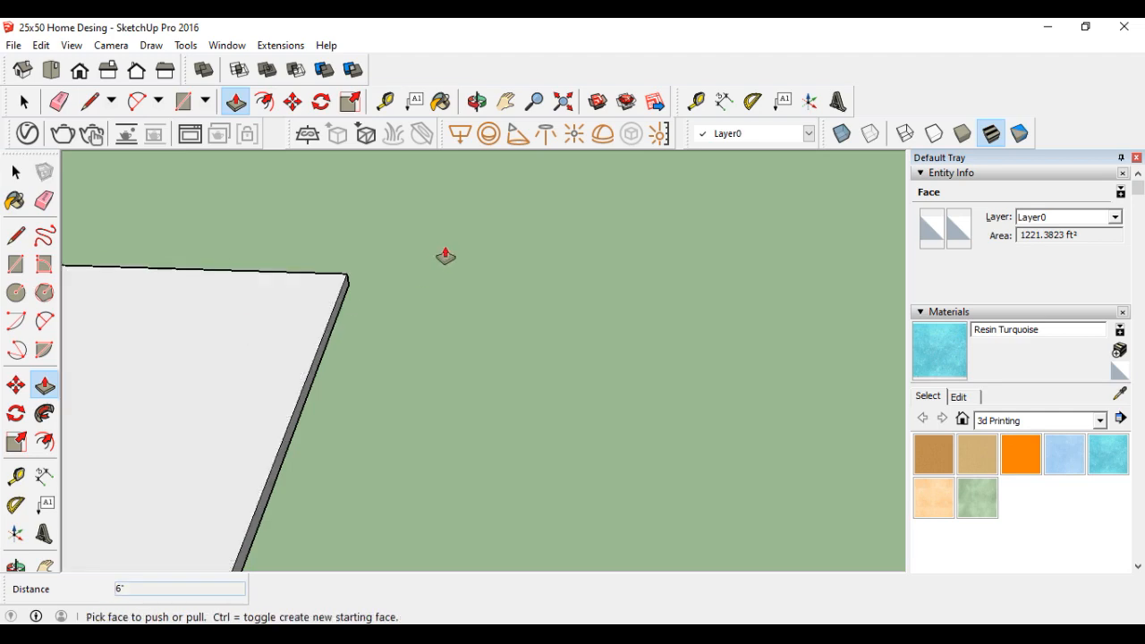
key(space)
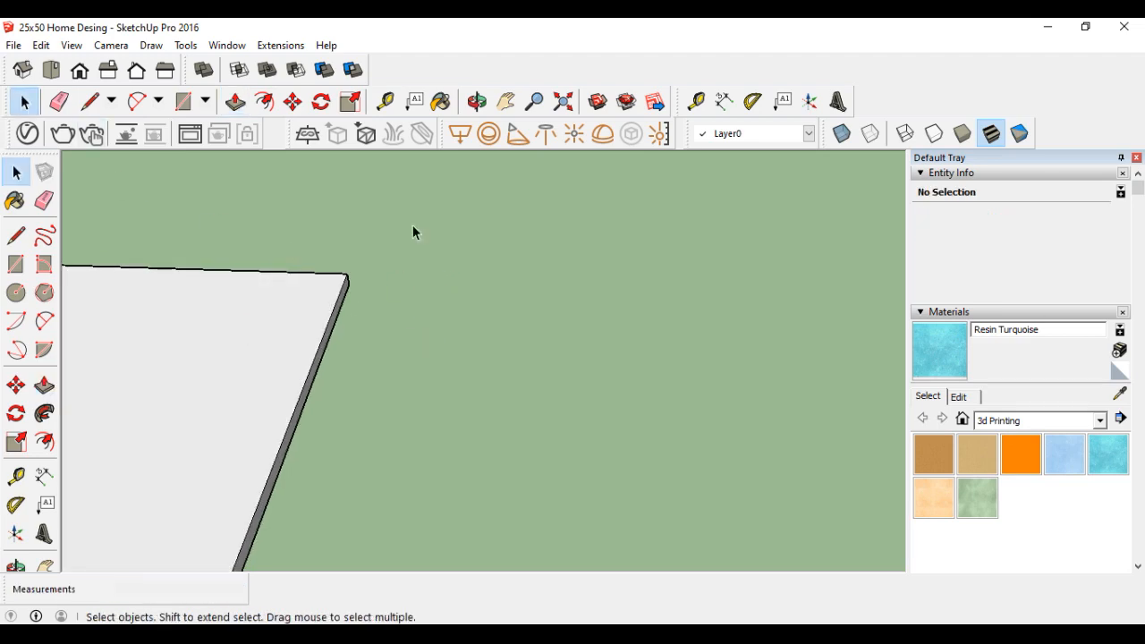
Select the entire roof slab and move it by its lower rear corner onto the matching top corner of the house walls
click(479, 110)
drag(478, 295, 475, 227)
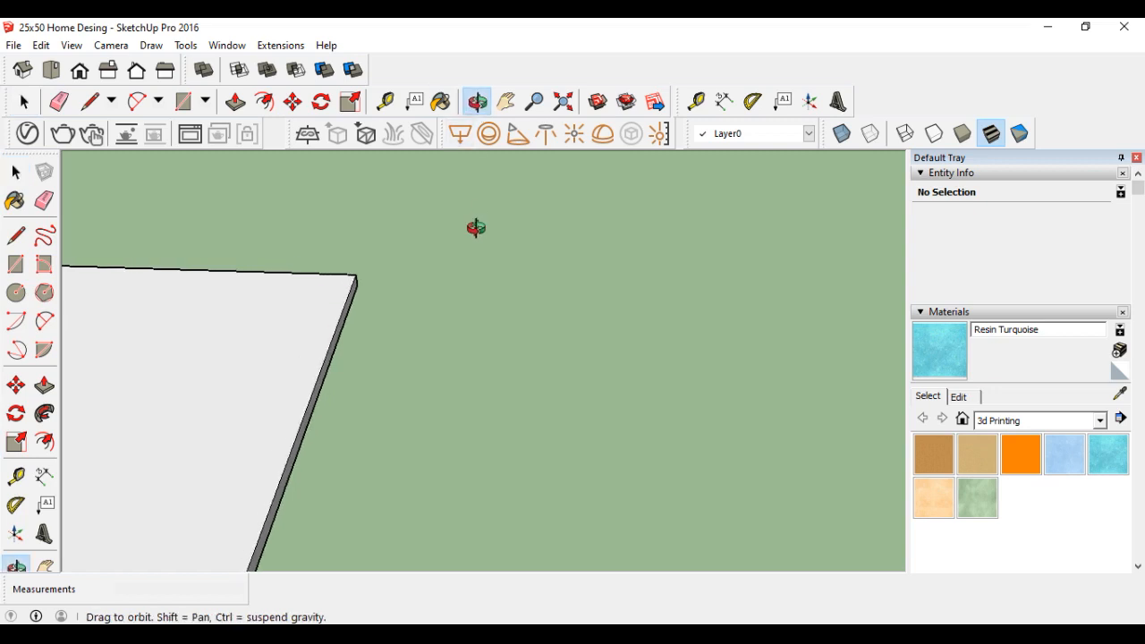
click(534, 101)
scroll(509, 318, down, 8)
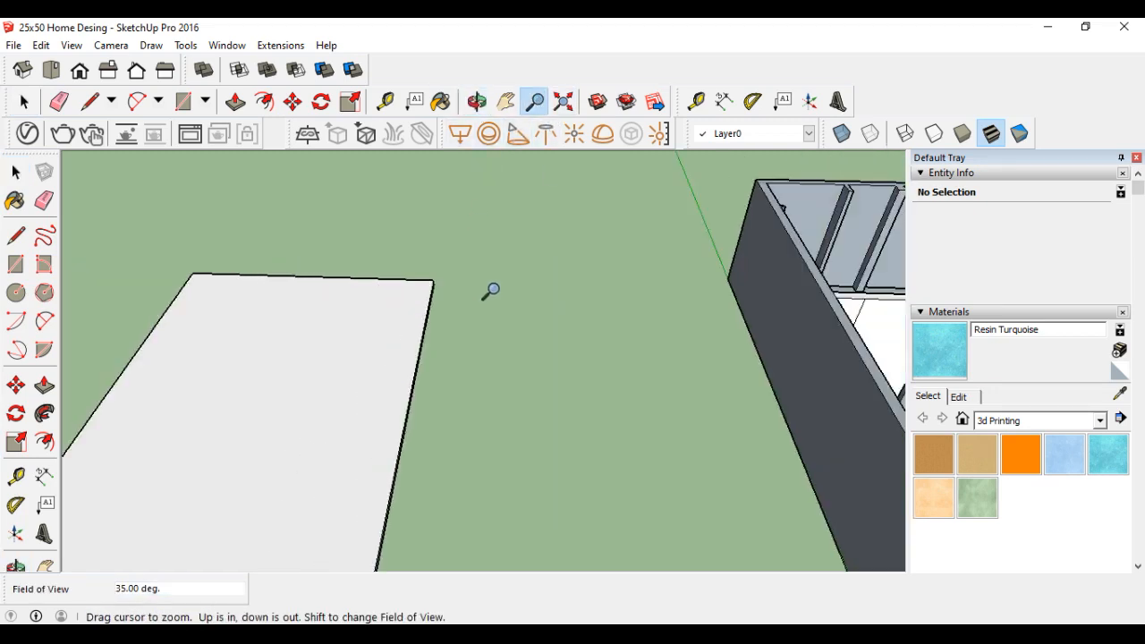
key(space)
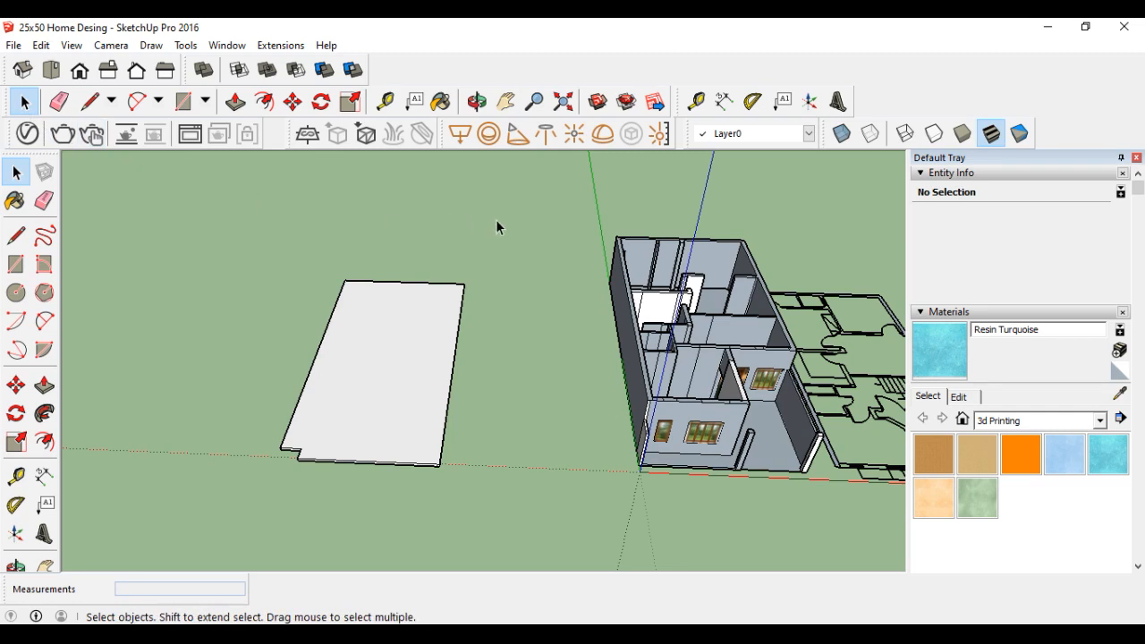
drag(220, 507, 220, 507)
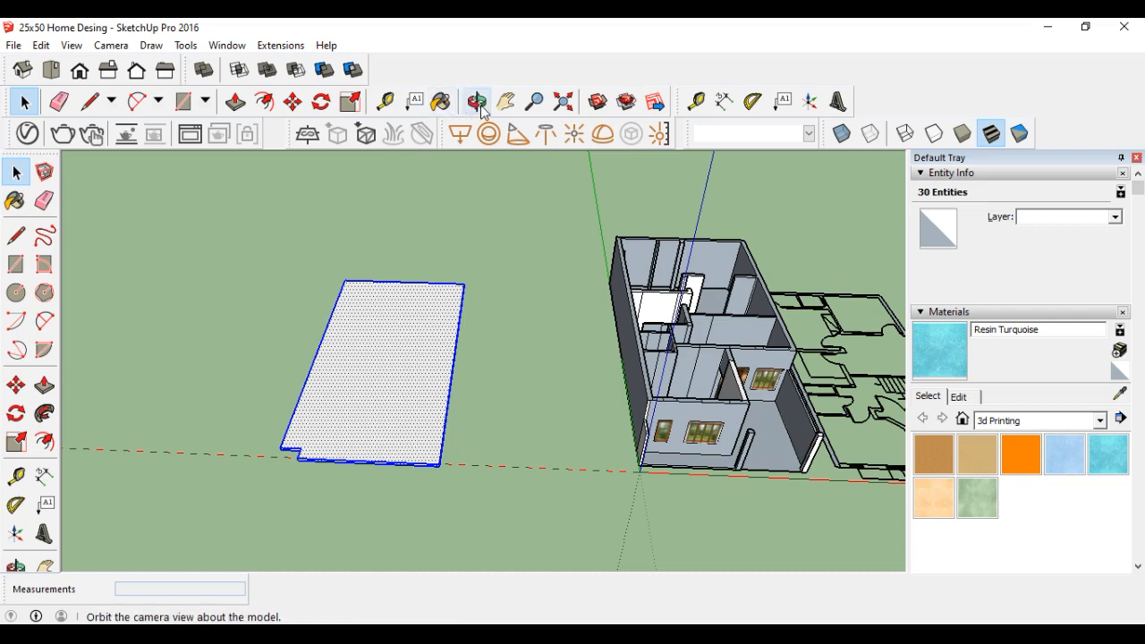
click(293, 102)
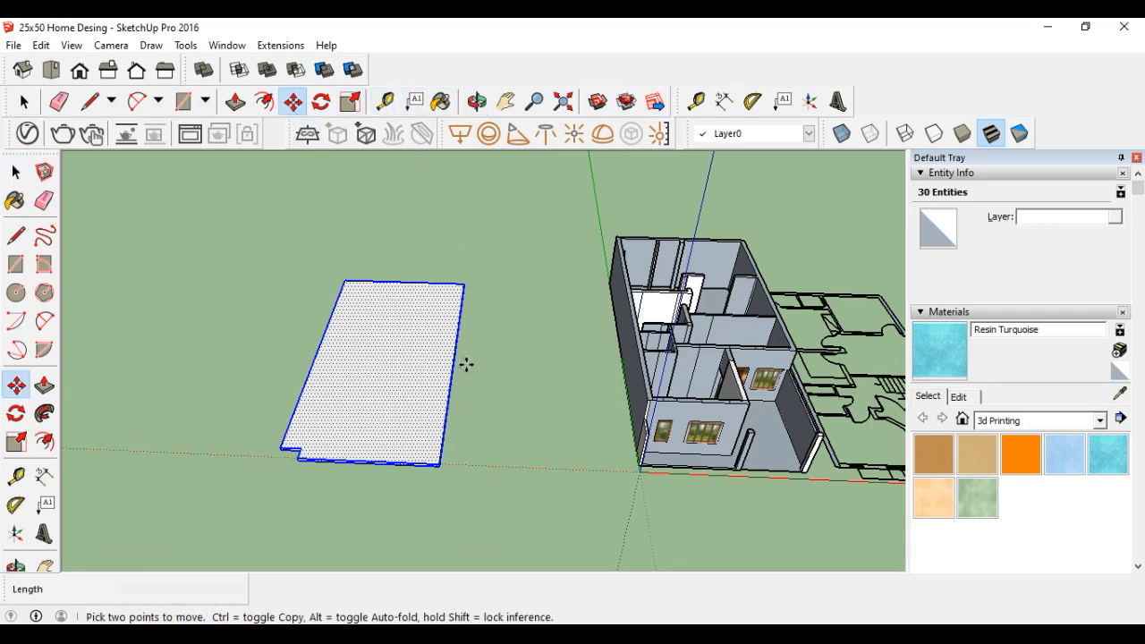
scroll(460, 253, up, 5)
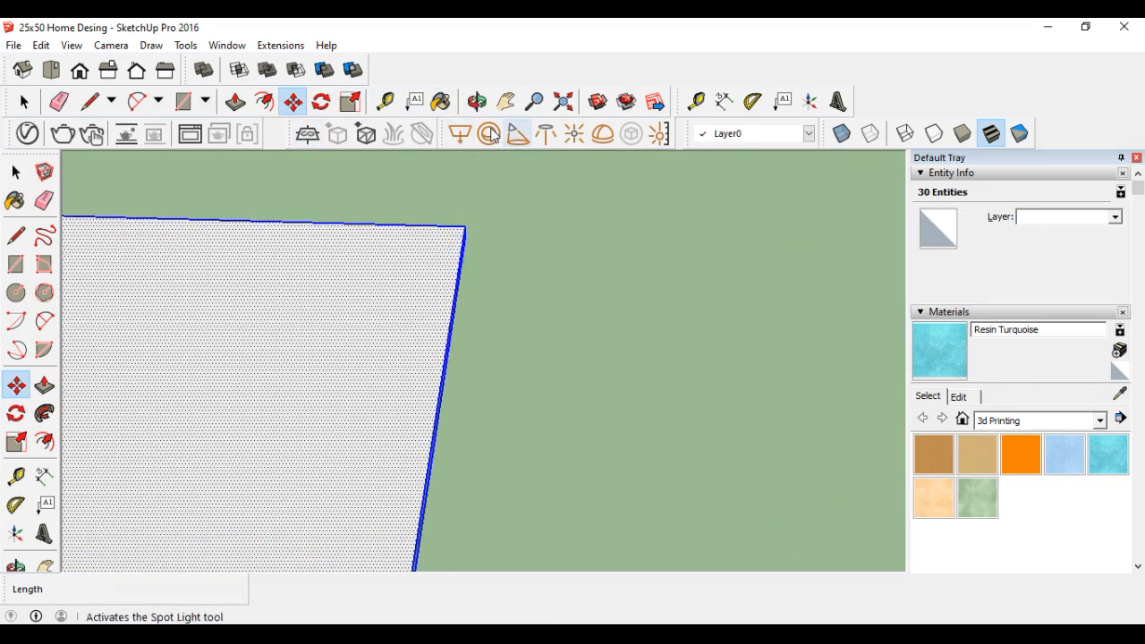
click(477, 101)
drag(575, 298, 256, 313)
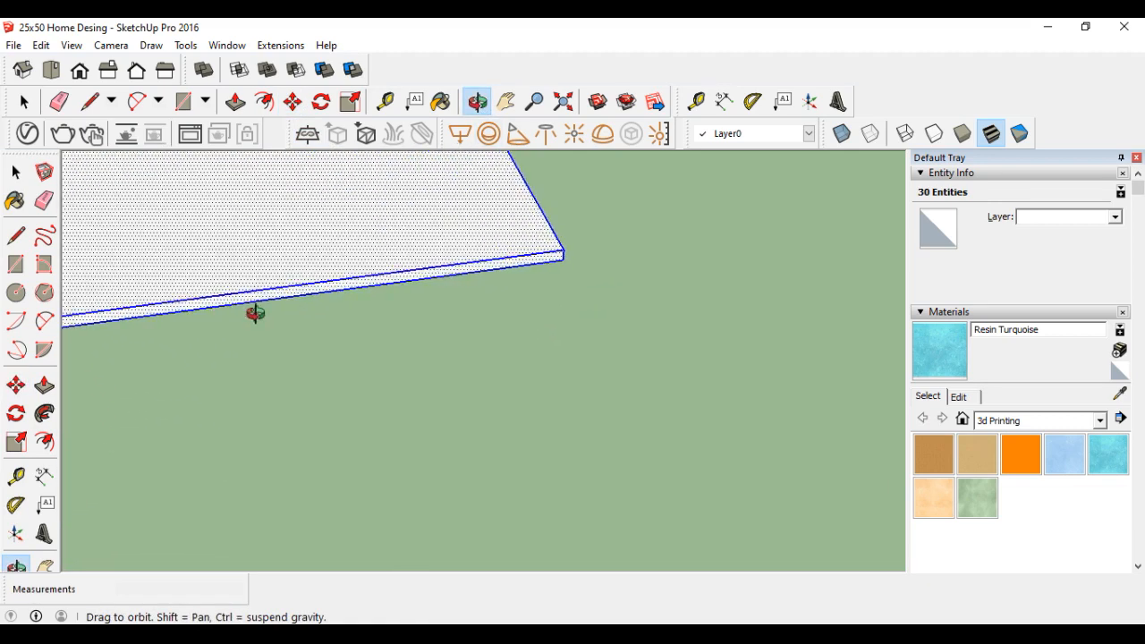
click(293, 102)
scroll(561, 249, up, 2)
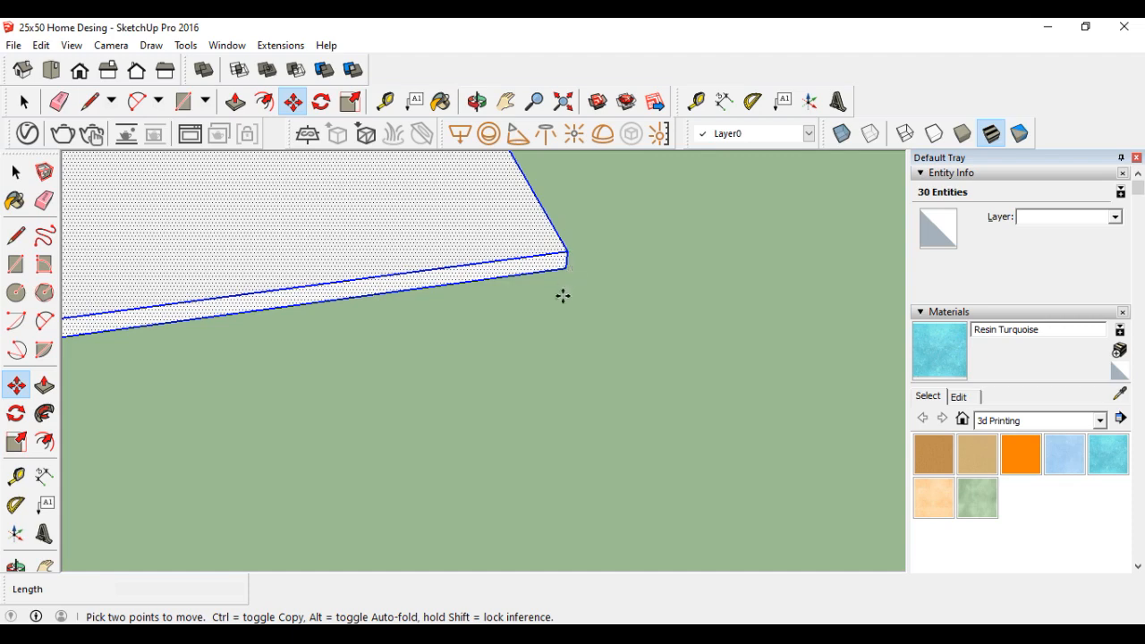
scroll(563, 296, up, 2)
click(567, 280)
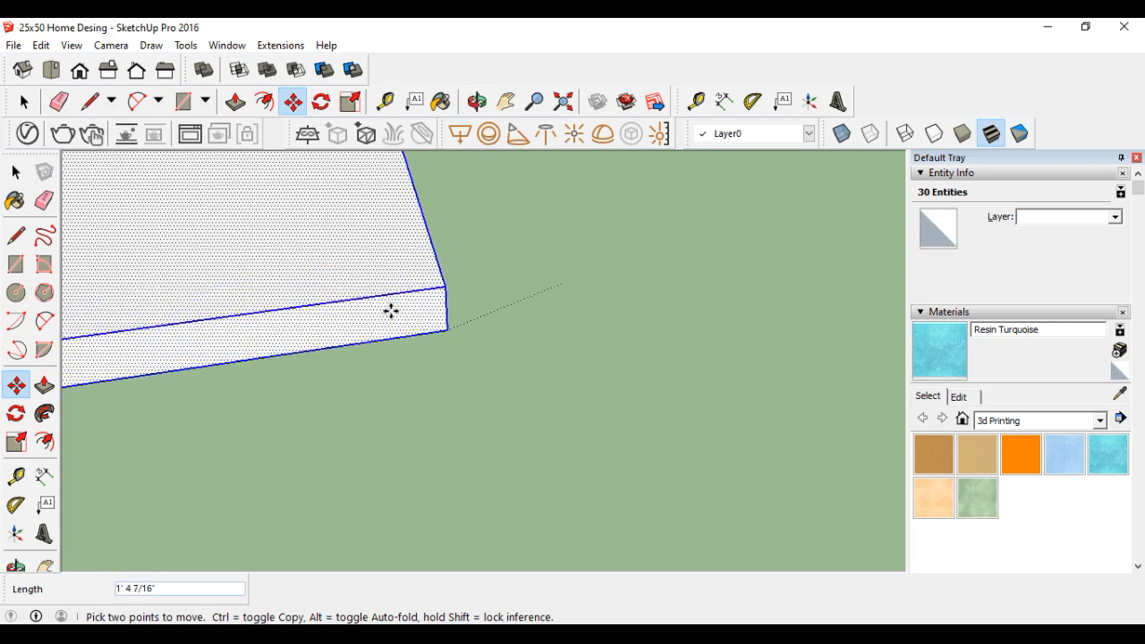
scroll(272, 352, down, 6)
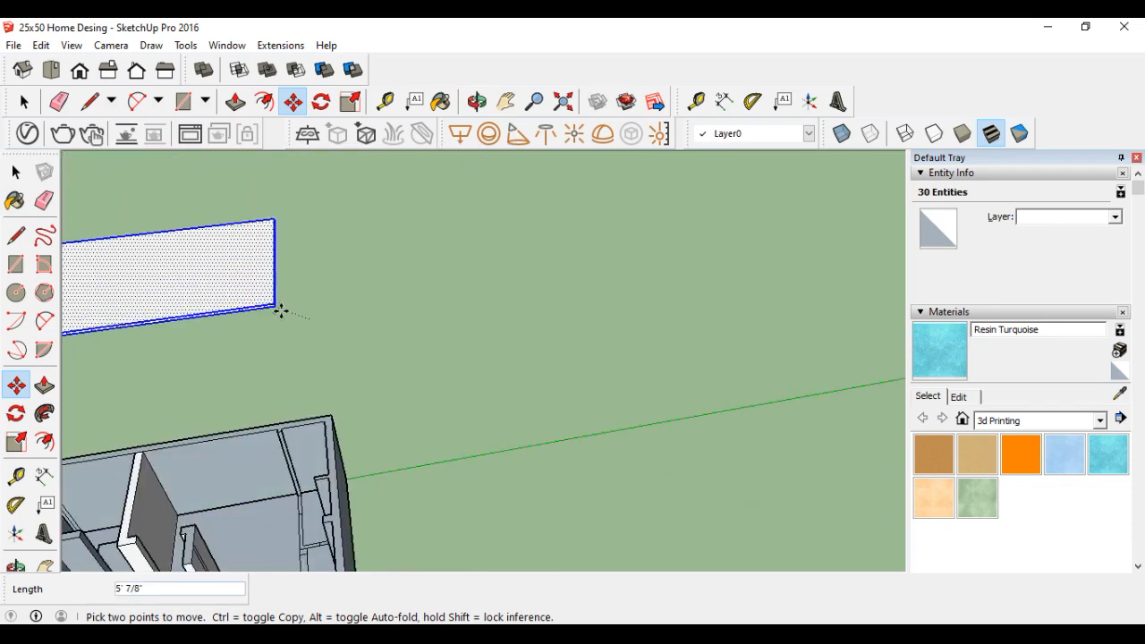
scroll(345, 365, up, 8)
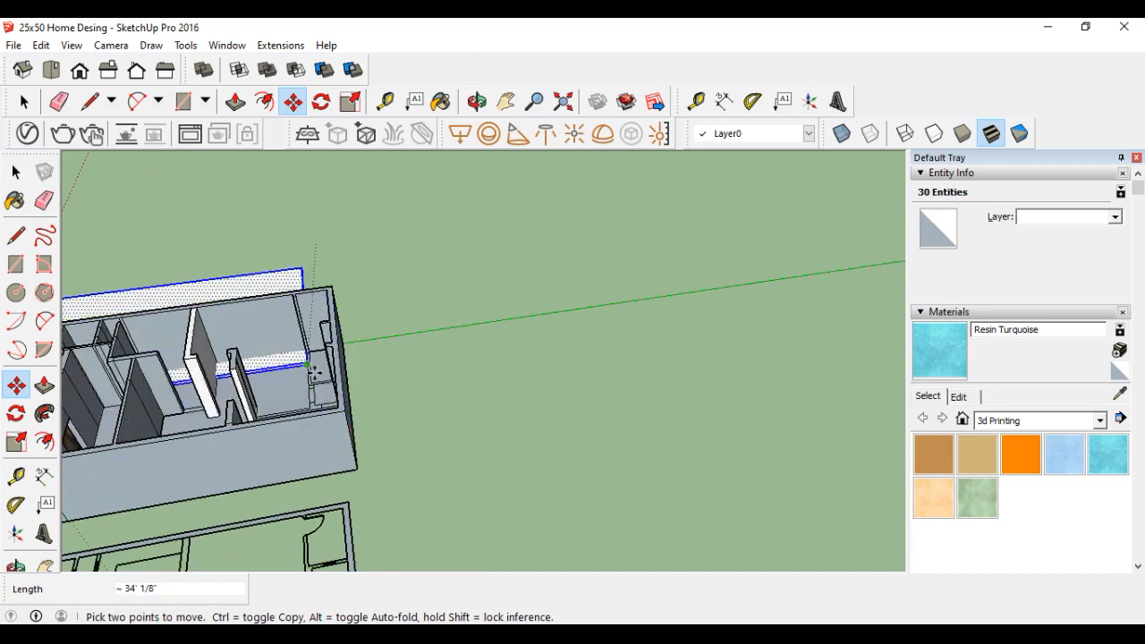
scroll(366, 437, up, 2)
scroll(606, 396, down, 3)
click(573, 345)
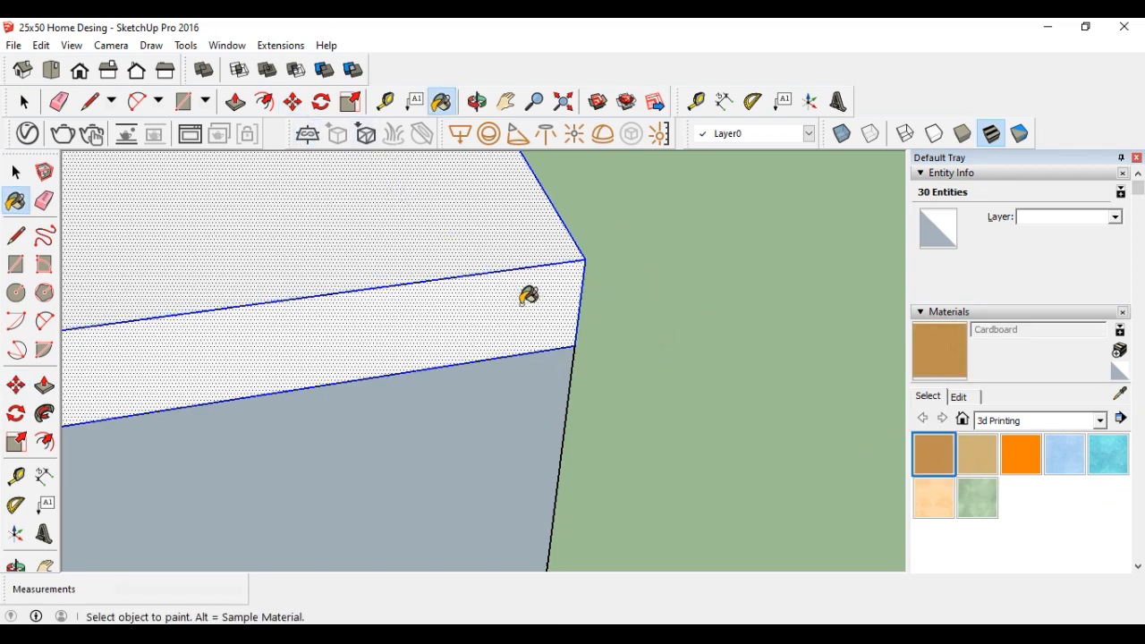
Paint the selected roof slab with the Cardboard material from the 3d Printing collection
click(550, 313)
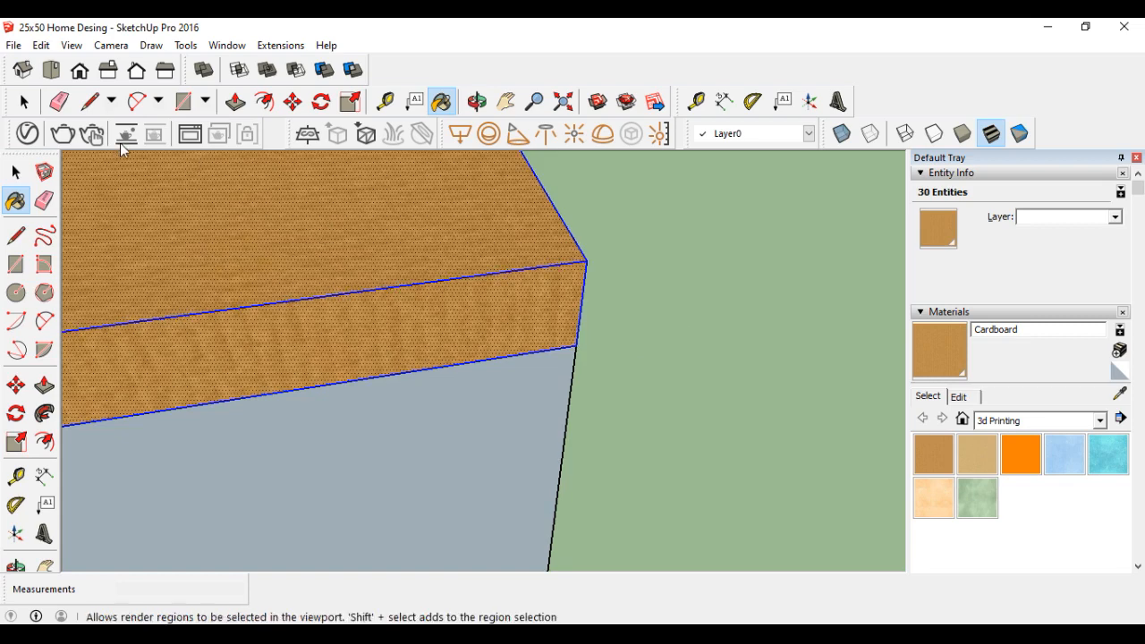
click(477, 101)
mouse_move(563, 339)
mouse_down()
mouse_move(582, 323)
mouse_move(695, 299)
mouse_up()
drag(447, 289, 580, 316)
click(23, 69)
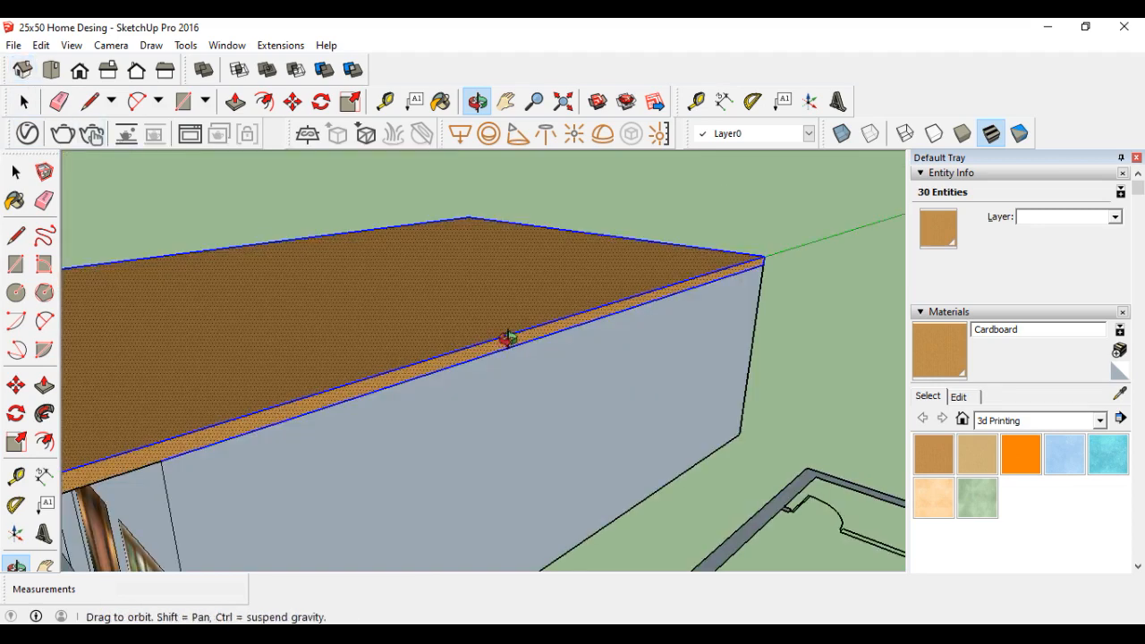
scroll(528, 333, down, 4)
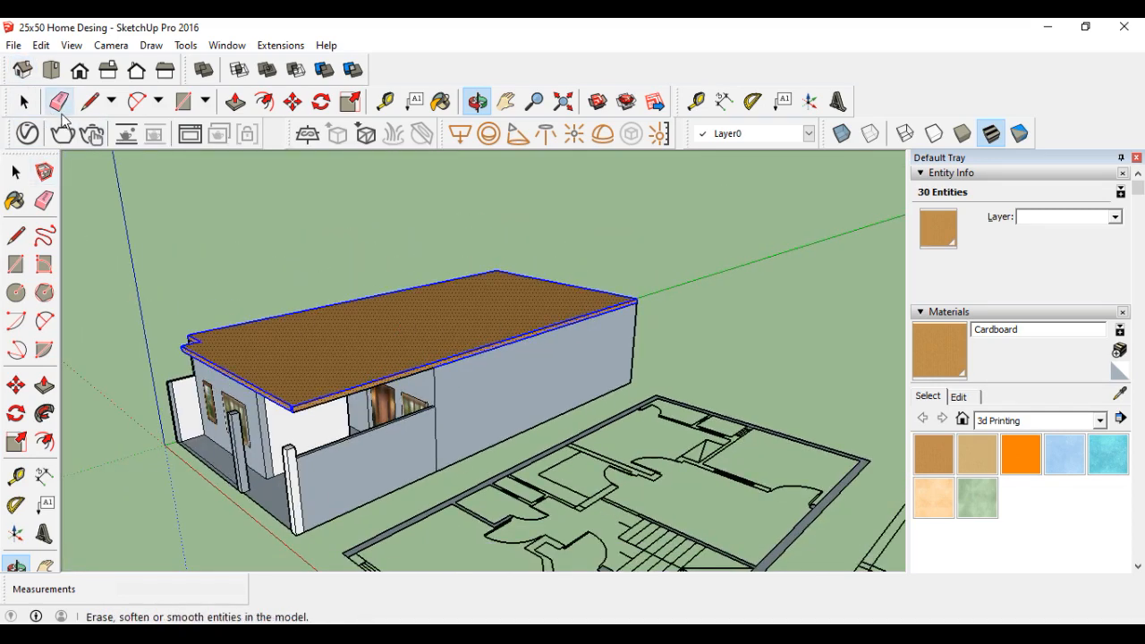
drag(247, 376, 476, 334)
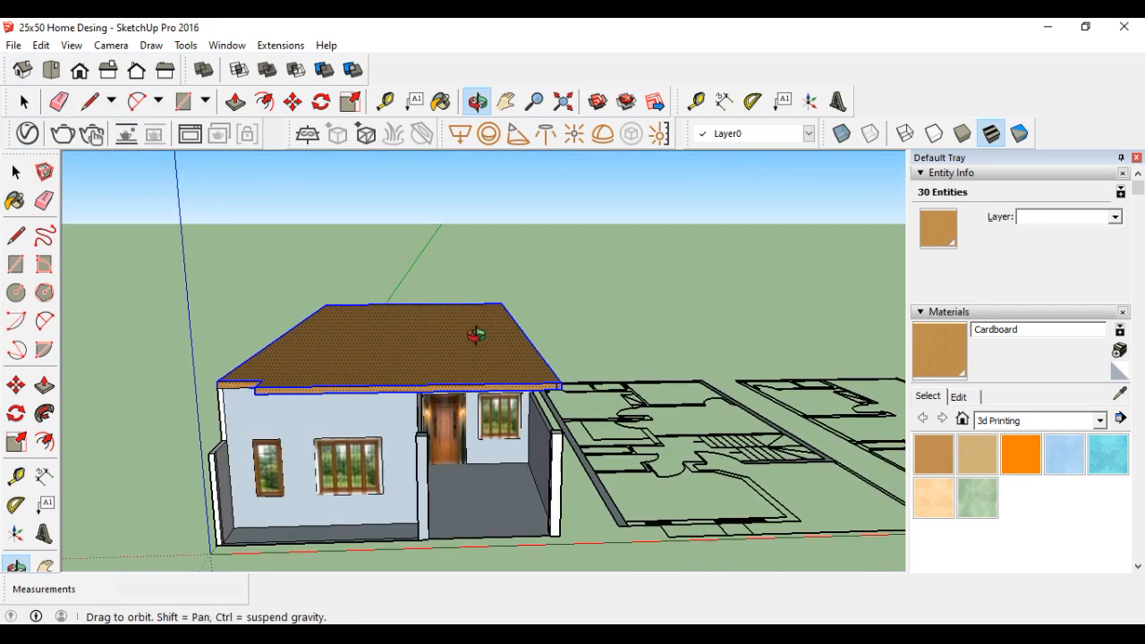
Extrude the top face of the front corner pillar beside the porch upward by 4 feet
scroll(467, 450, up, 3)
scroll(637, 410, up, 3)
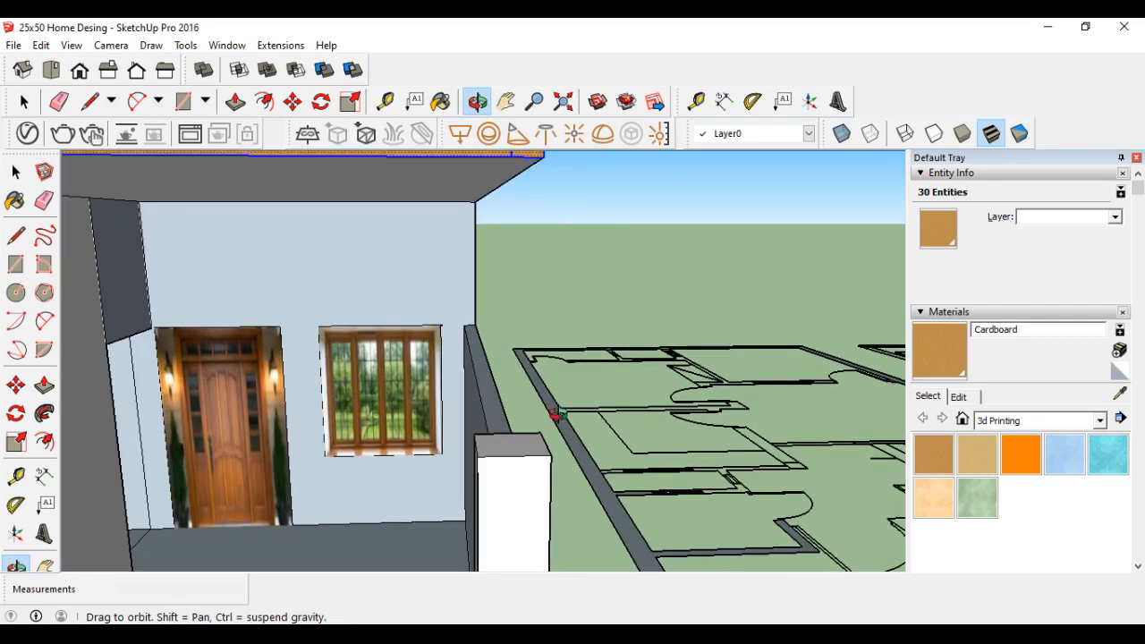
scroll(556, 414, down, 1)
drag(507, 374, 519, 403)
click(235, 101)
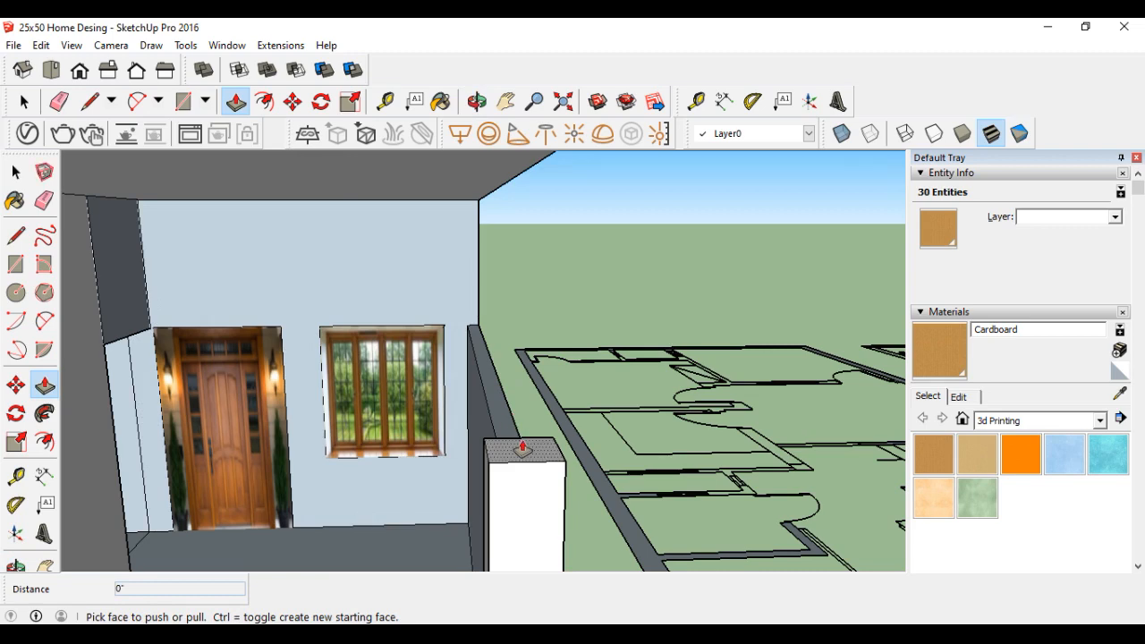
drag(523, 446, 520, 407)
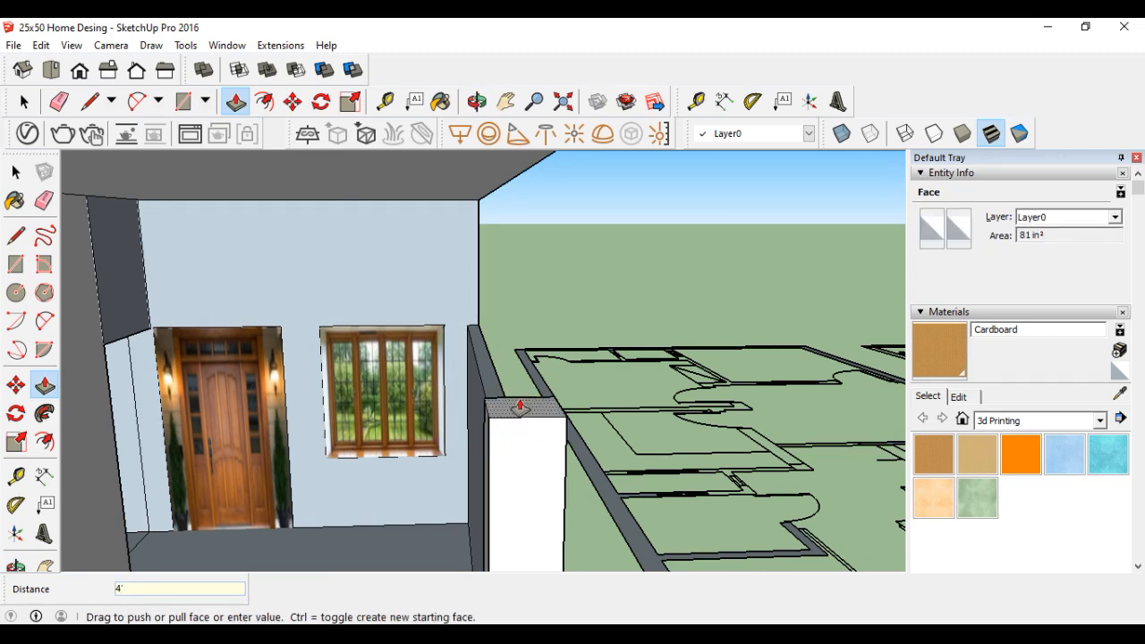
key(Return)
middle_drag(519, 434, 519, 463)
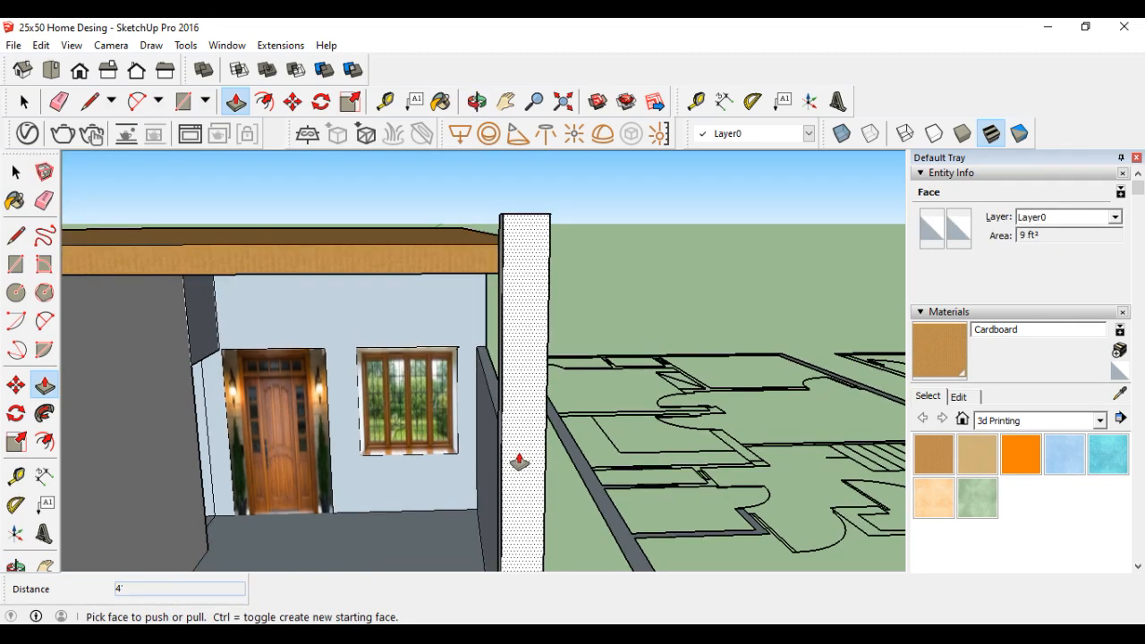
Undo the 4-foot extrusion of the front corner pillar and extrude its top face upward by 3.5 feet instead
key(ctrl+z)
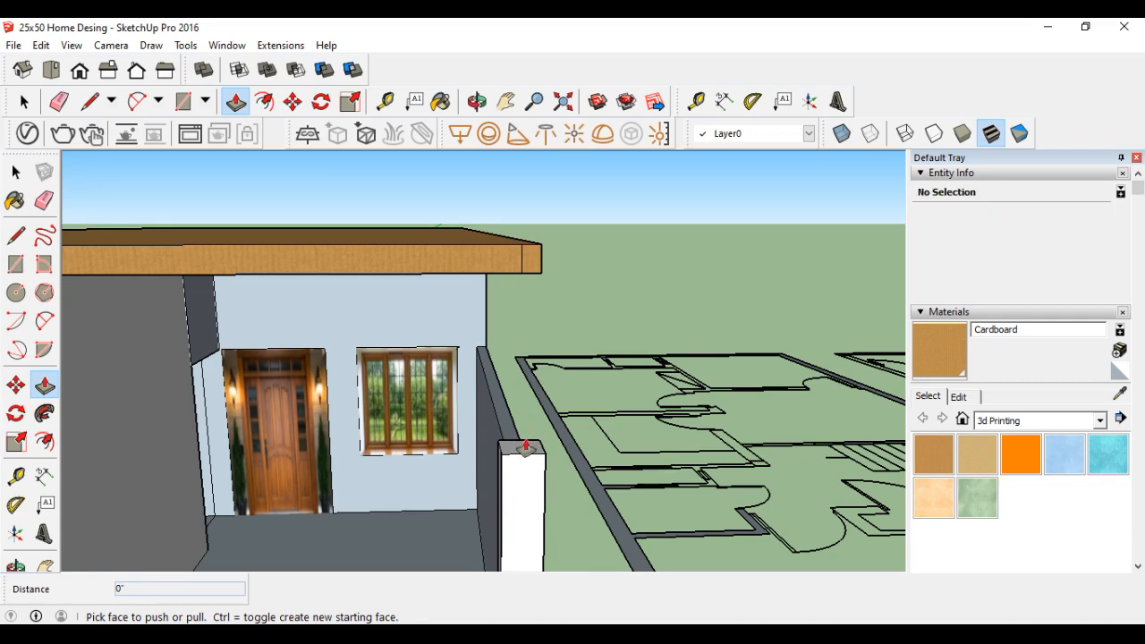
drag(524, 458, 525, 442)
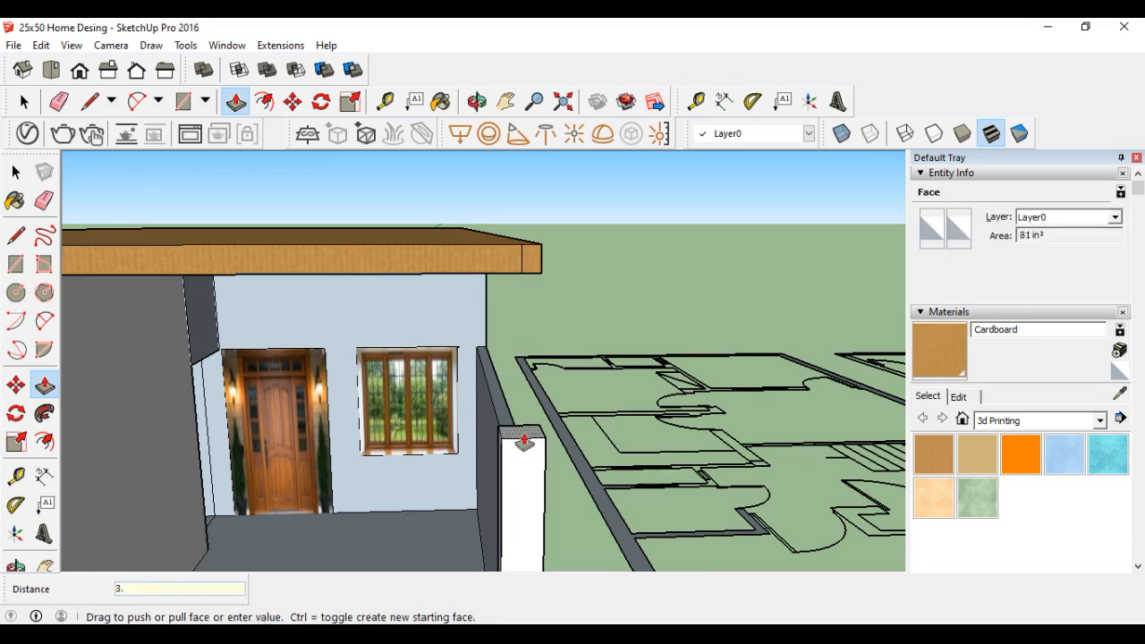
text(3.5')
key(Return)
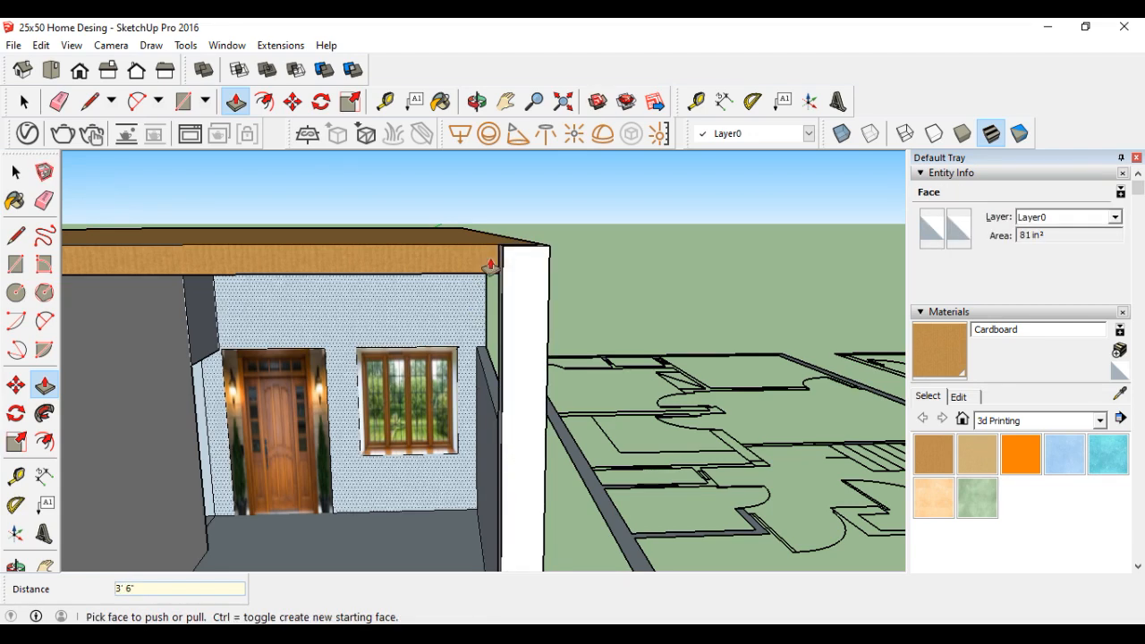
Adjust the top face of the front corner pillar until it is level with the roof slab's upper surface
scroll(540, 256, up, 5)
scroll(491, 306, down, 3)
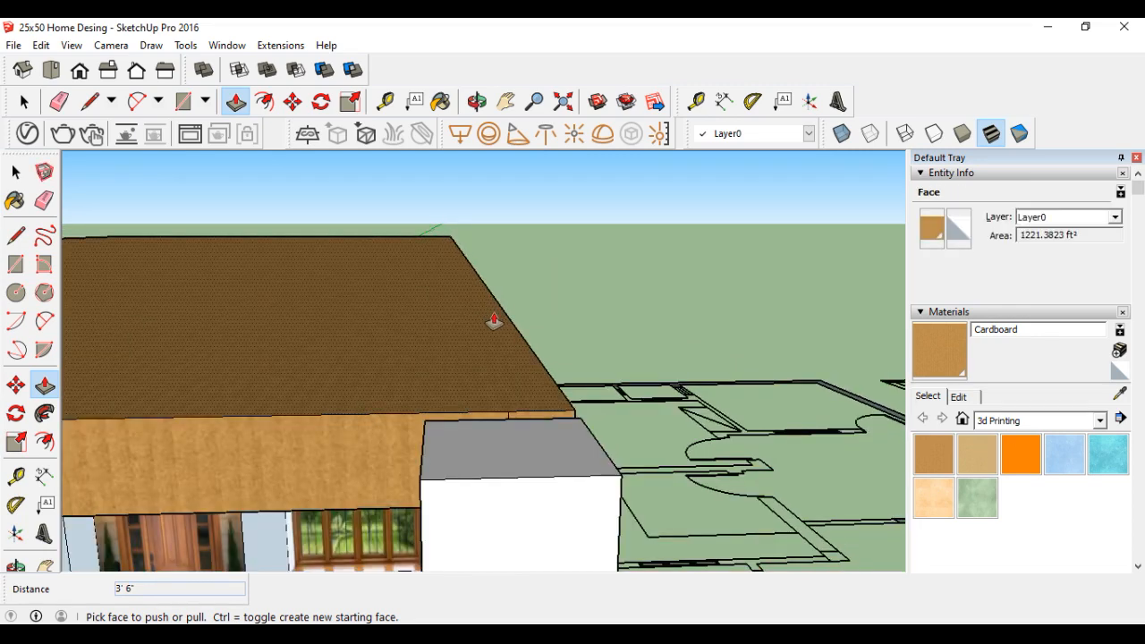
scroll(493, 320, down, 2)
drag(493, 414, 509, 400)
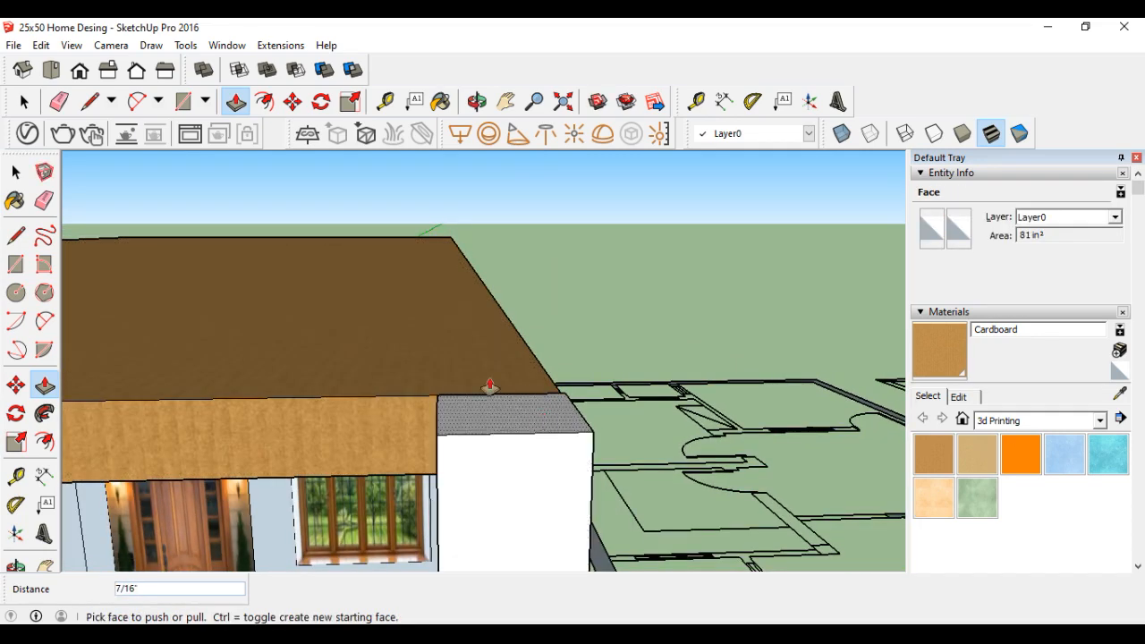
scroll(509, 401, down, 6)
scroll(488, 387, up, 8)
drag(522, 390, 550, 417)
drag(626, 353, 630, 376)
scroll(716, 349, down, 6)
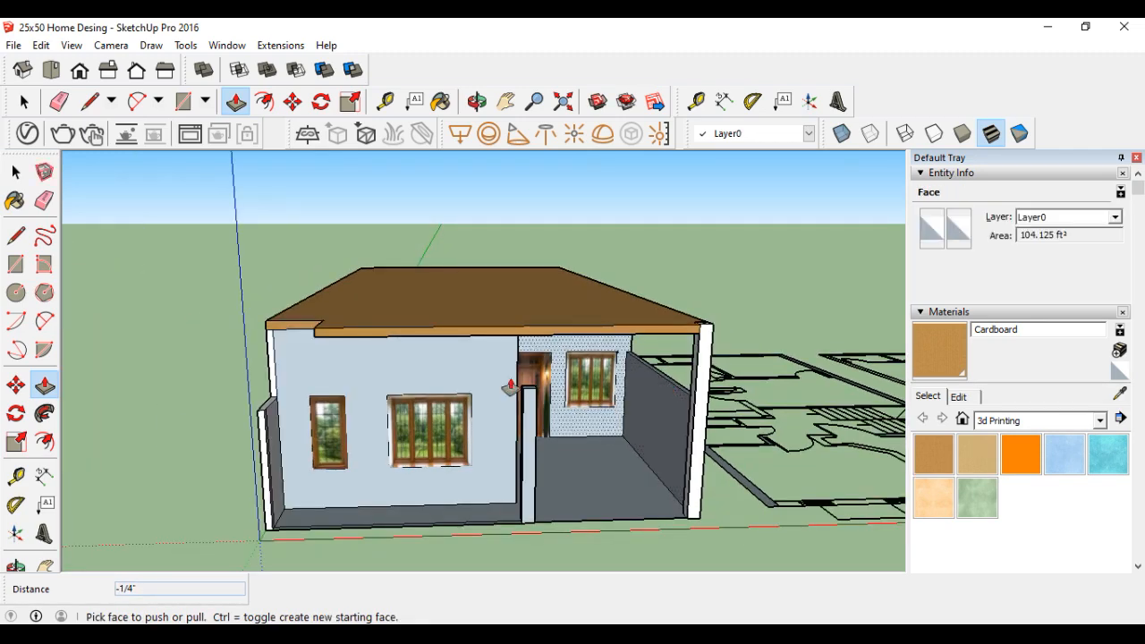
Extrude the top face of the middle front pillar upward to the height of the roof slab
scroll(529, 398, up, 5)
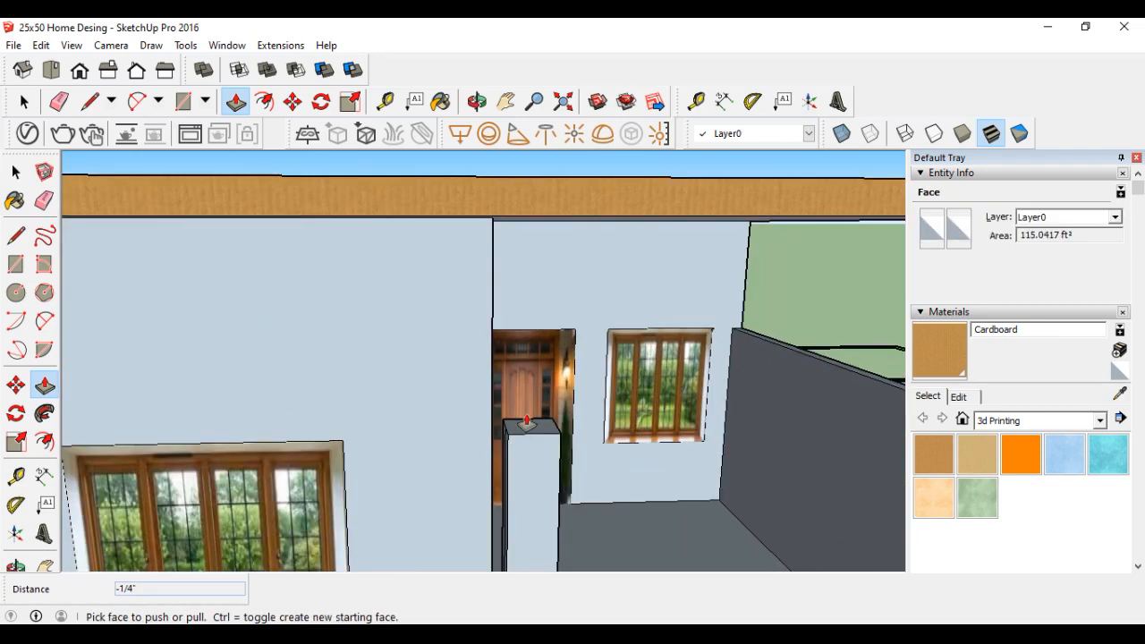
drag(527, 423, 532, 190)
scroll(537, 358, down, 8)
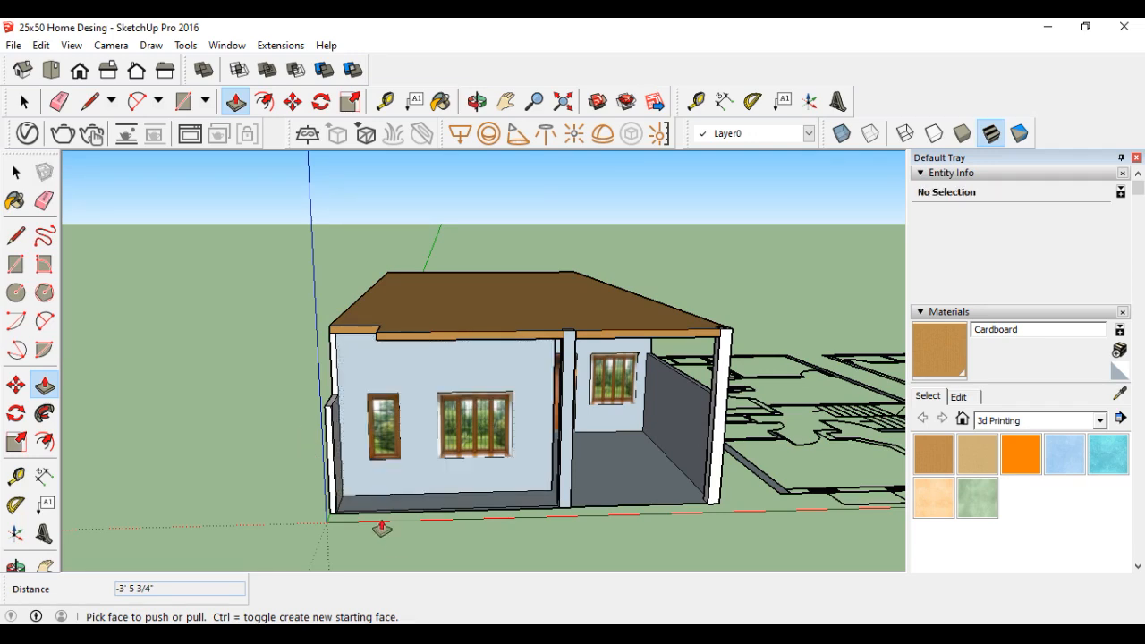
Try to extrude the narrow wall strip along the front edge upward by 7 feet, and undo it
scroll(381, 528, up, 8)
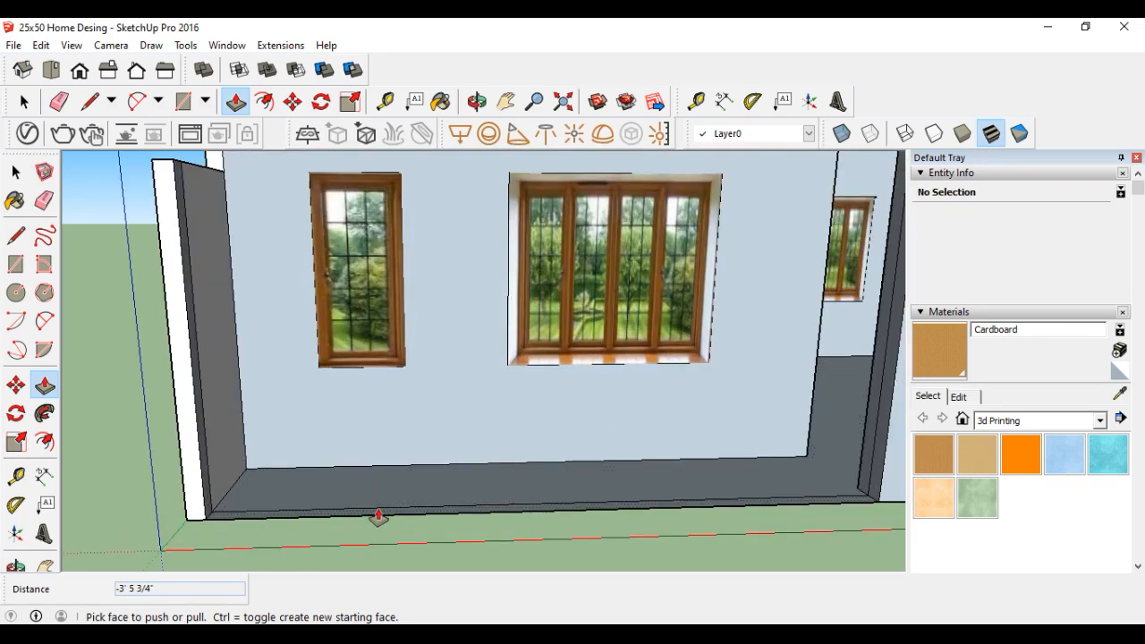
drag(378, 516, 376, 507)
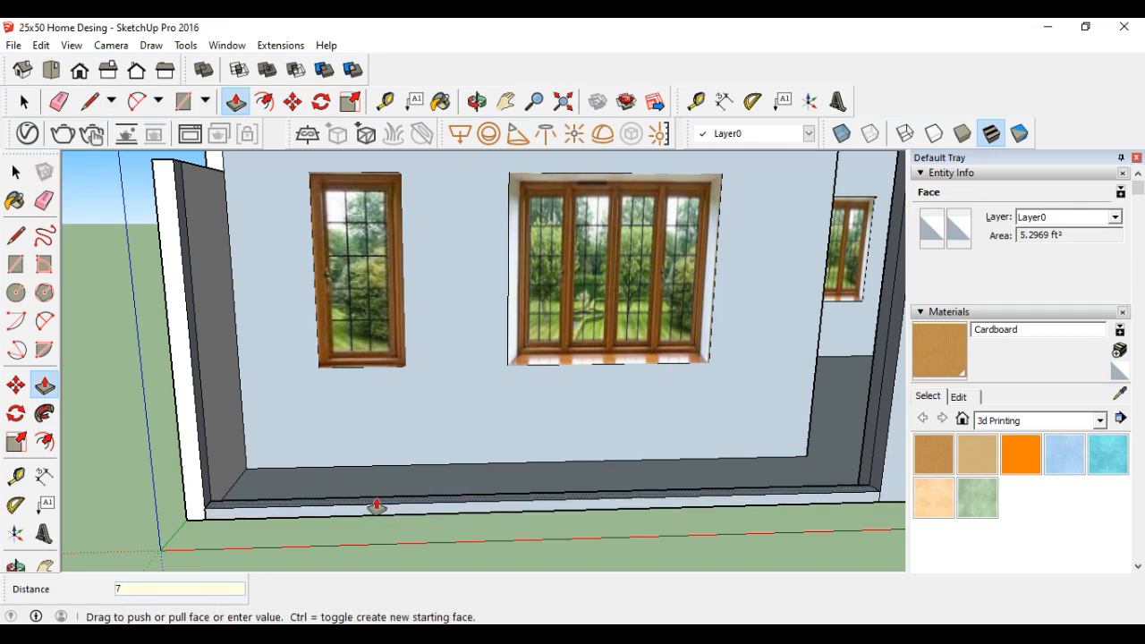
key(Return)
scroll(361, 524, down, 8)
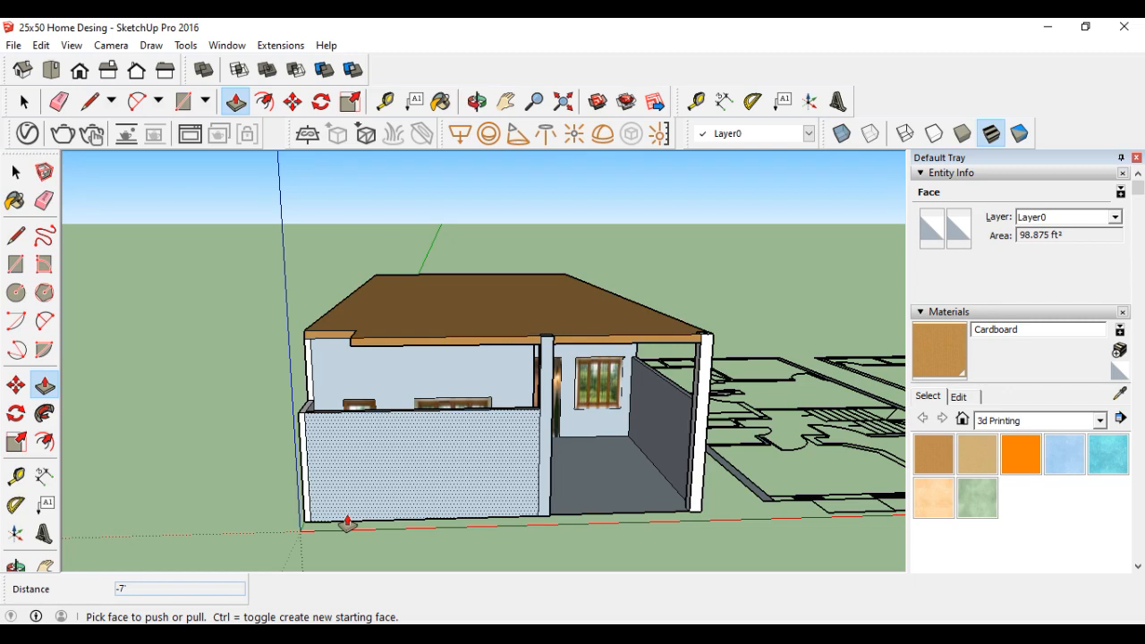
key(ctrl+z)
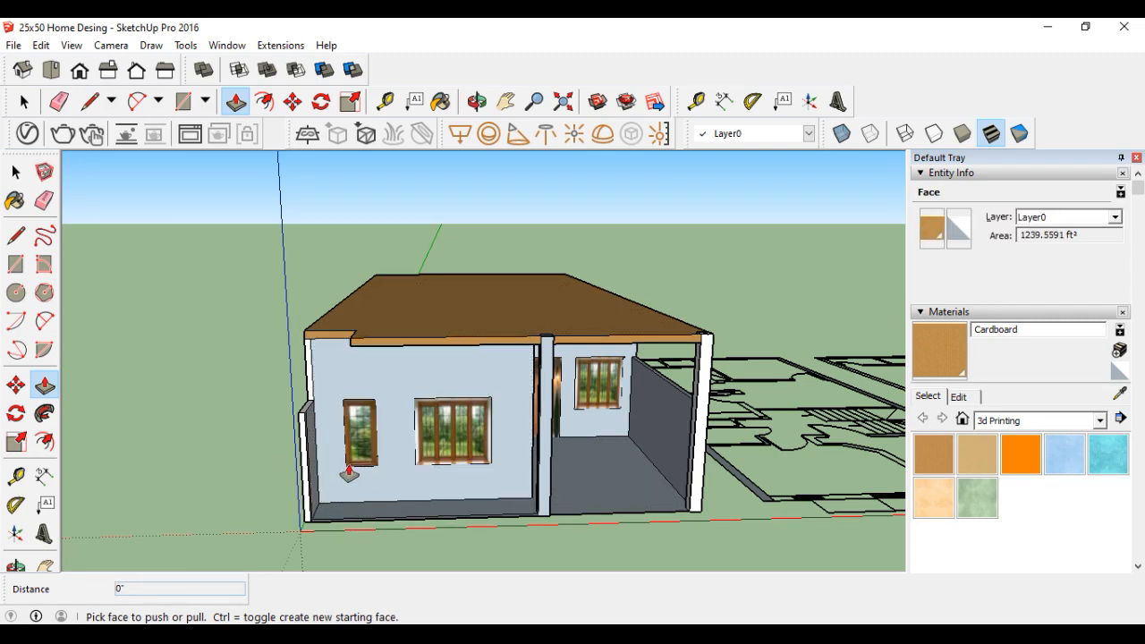
scroll(344, 474, down, 3)
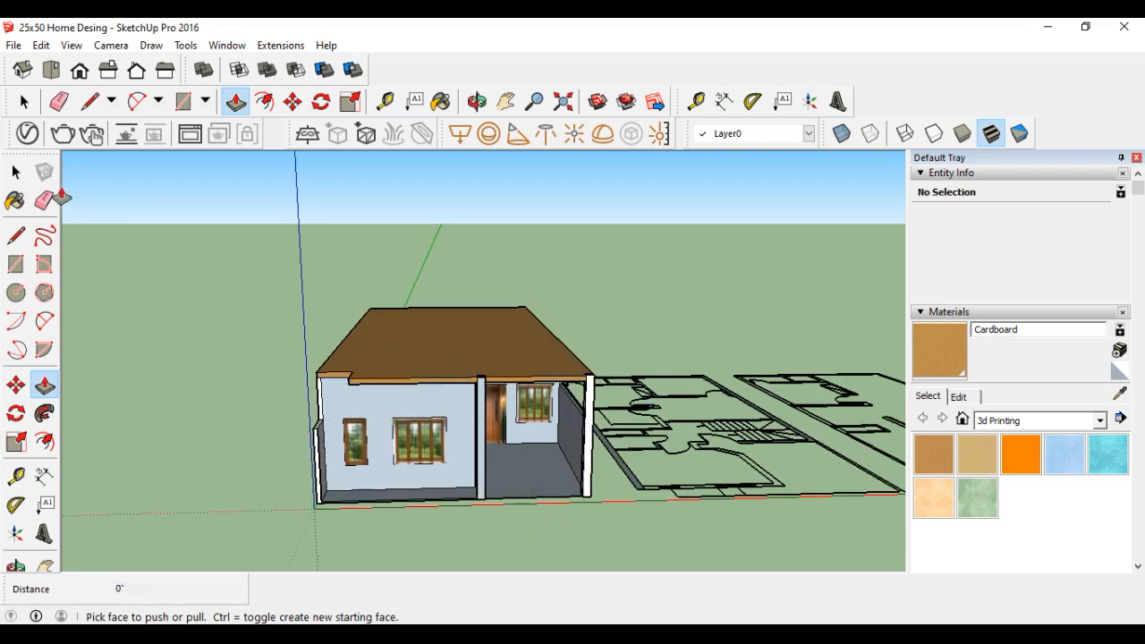
scroll(436, 458, up, 2)
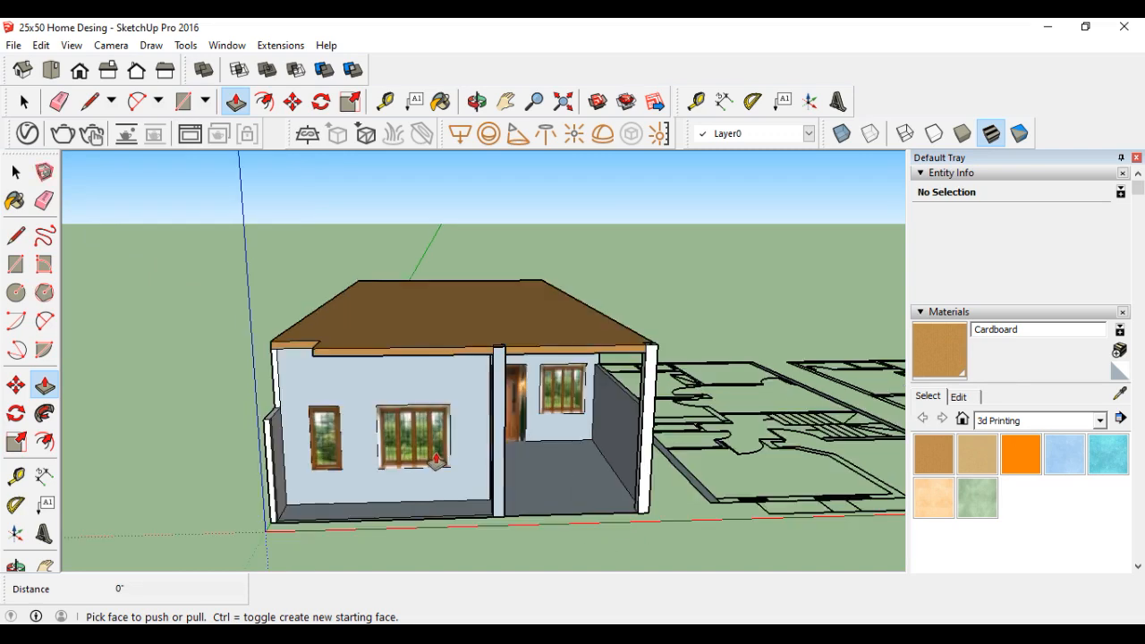
click(25, 102)
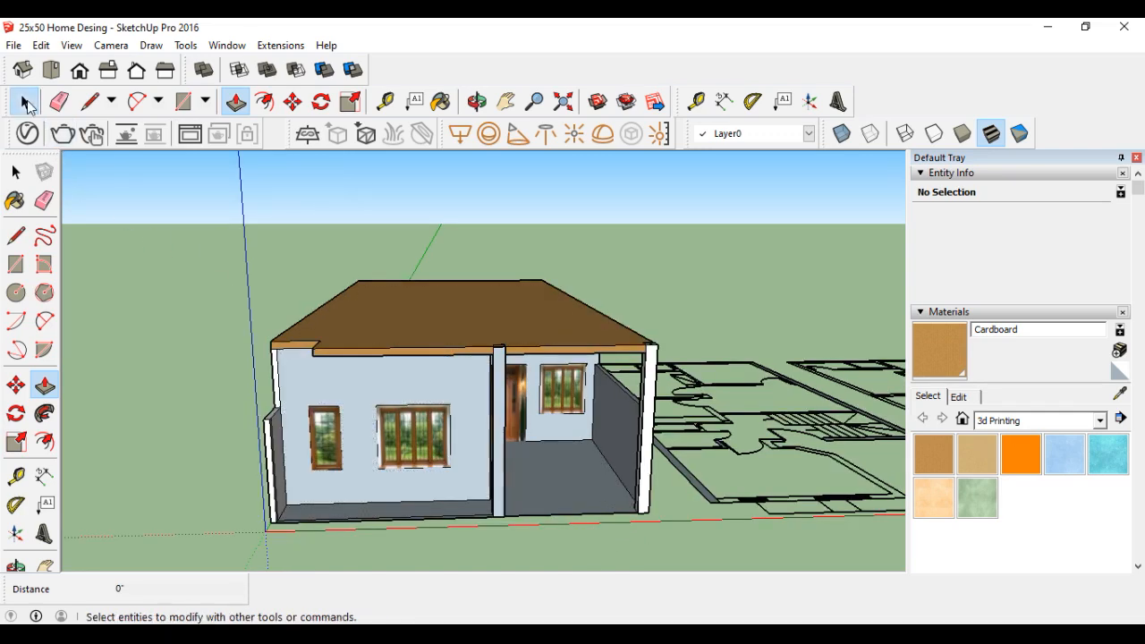
scroll(510, 479, down, 3)
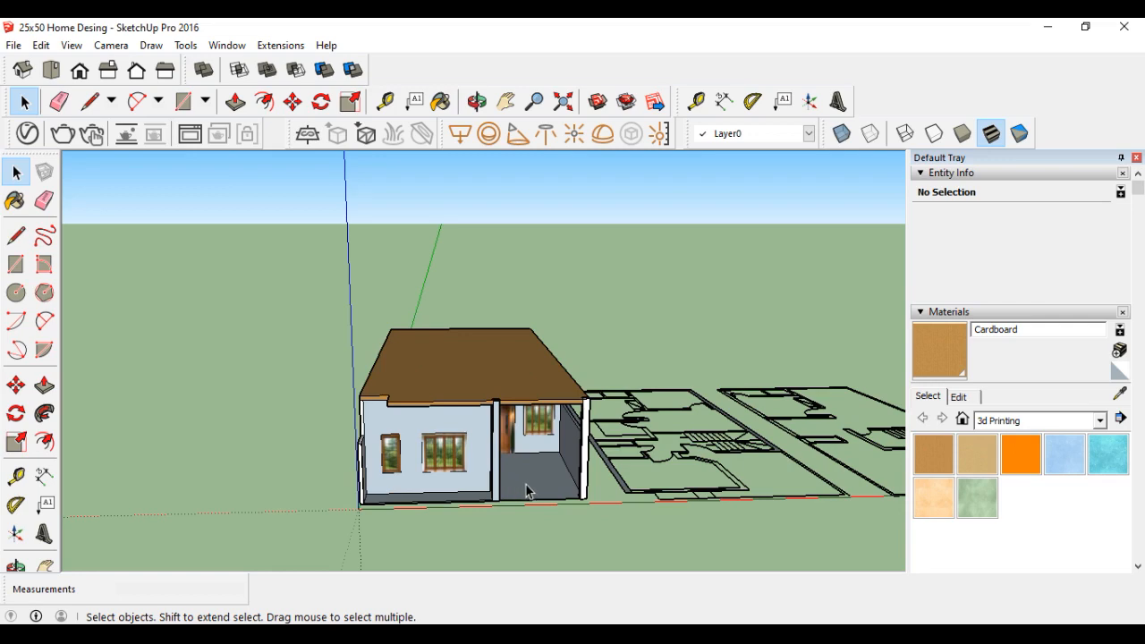
scroll(567, 516, up, 5)
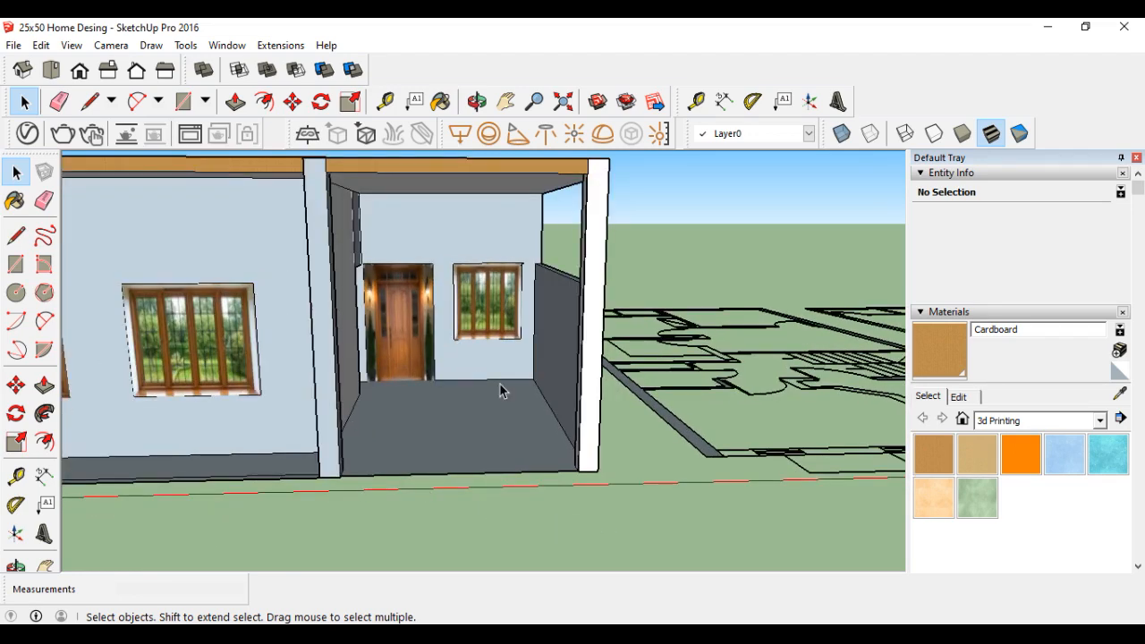
scroll(506, 386, down, 5)
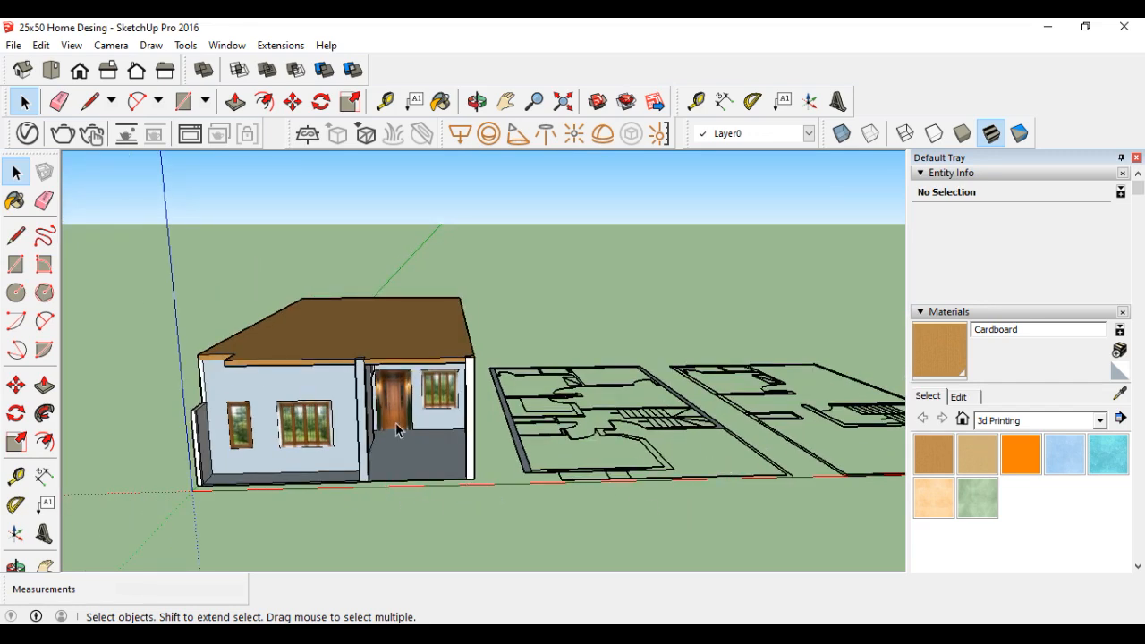
Delete the flat floor plan linework directly beside the house, including the leftover edges, keeping the farther plan
click(477, 101)
drag(491, 345, 404, 397)
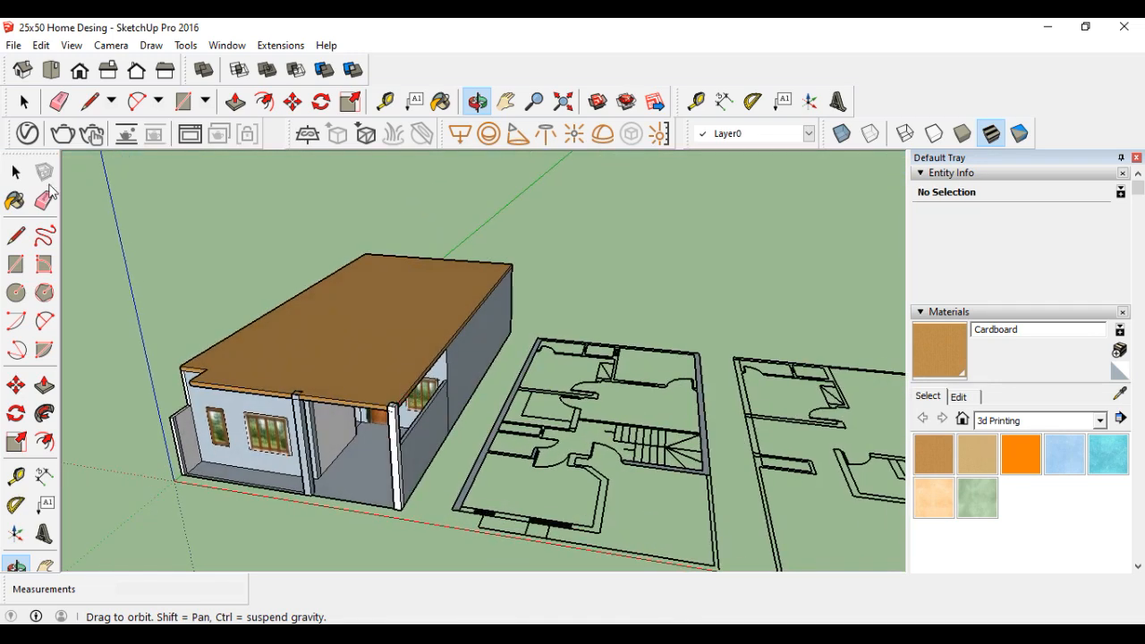
click(22, 102)
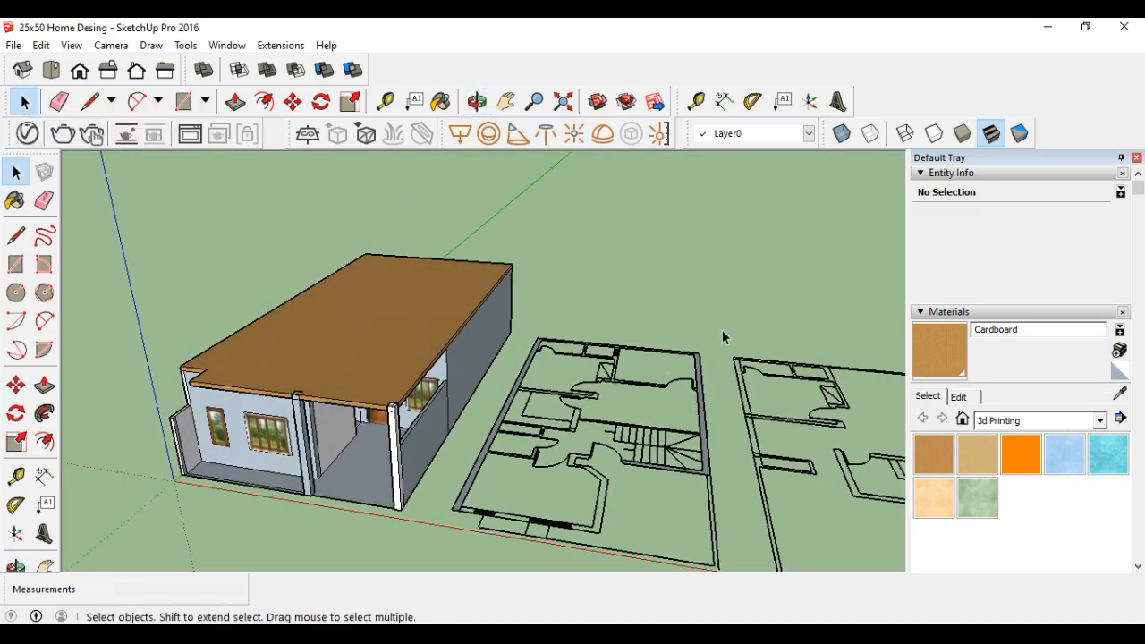
drag(560, 546, 528, 551)
key(Delete)
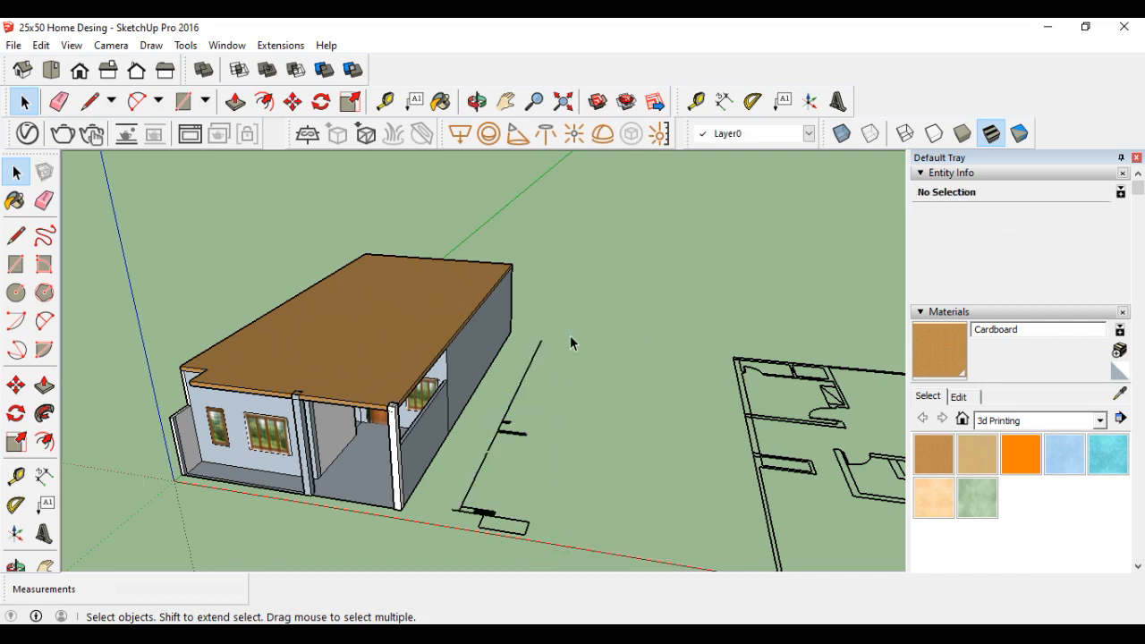
drag(534, 407, 472, 541)
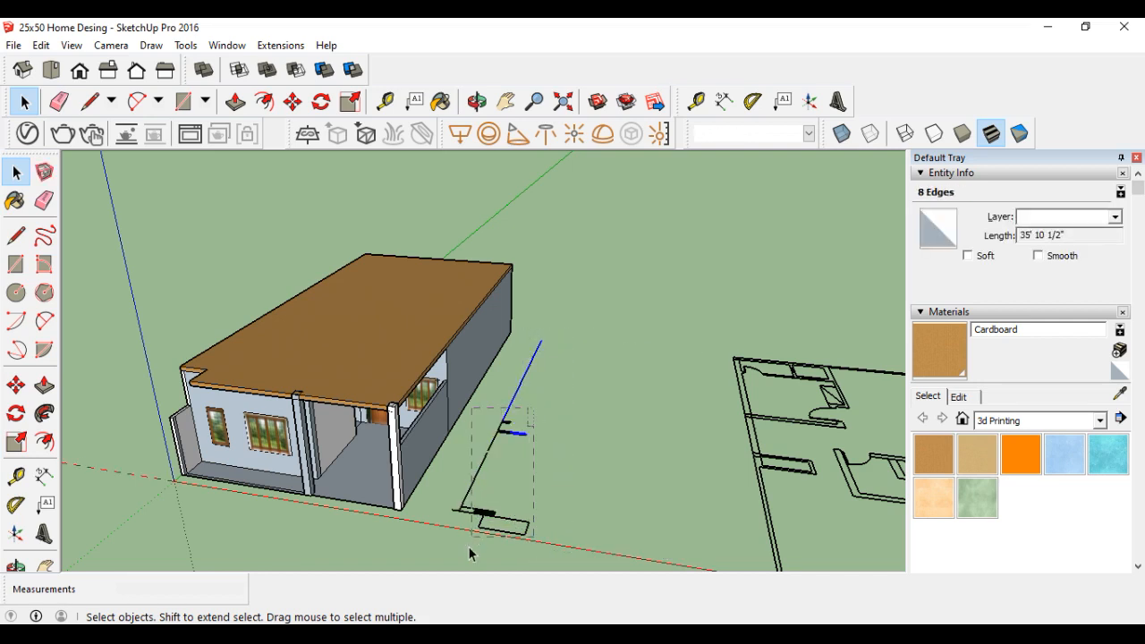
key(Delete)
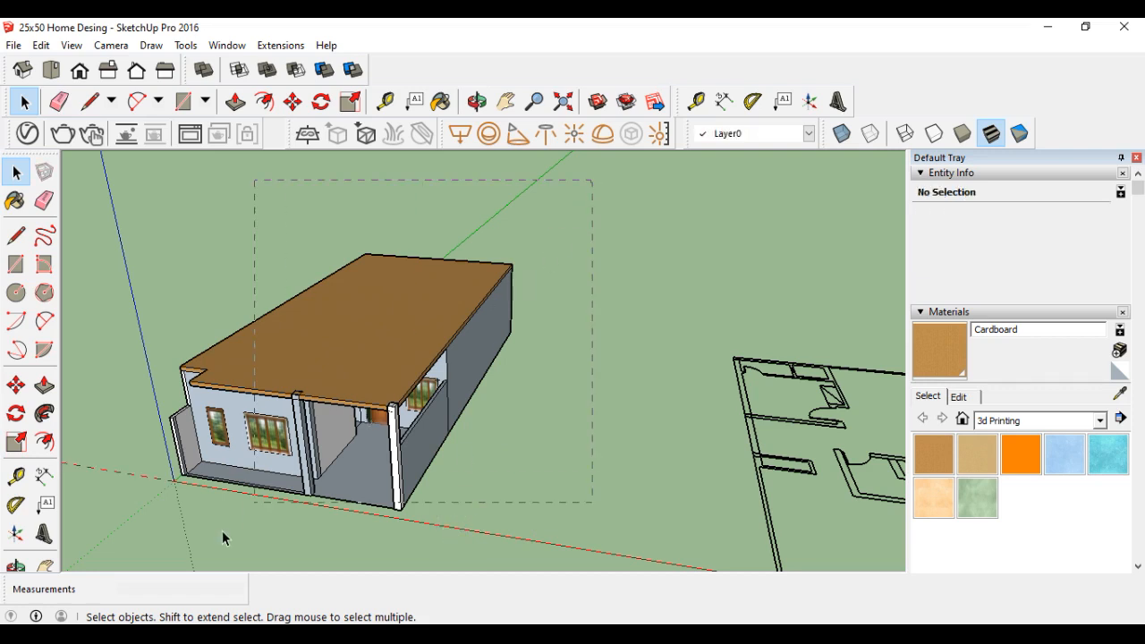
drag(117, 577, 114, 570)
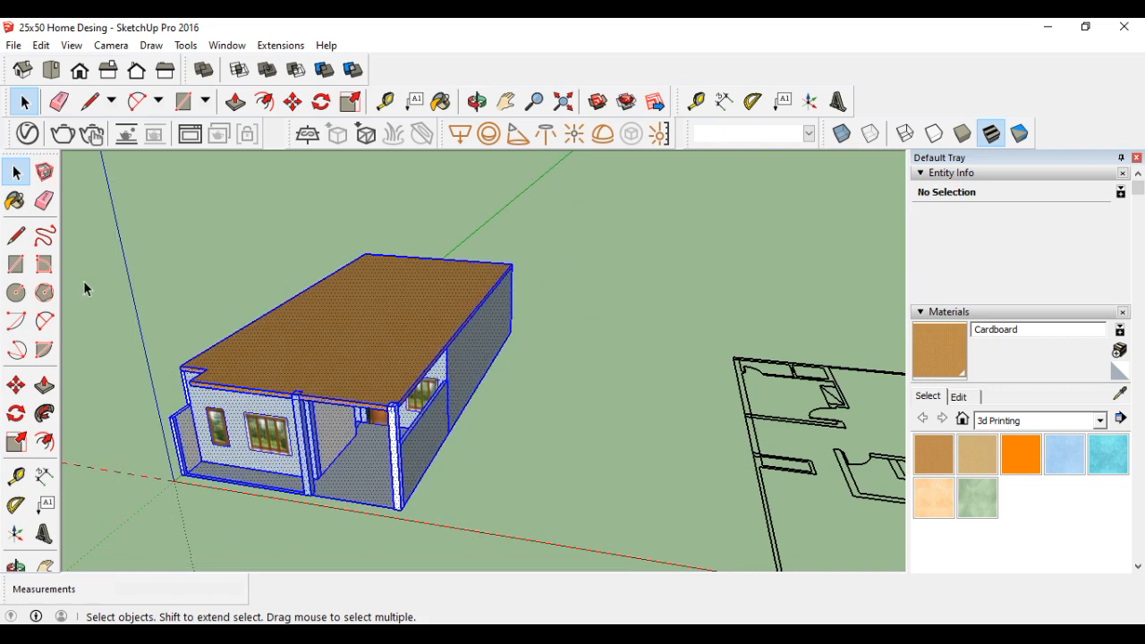
click(293, 101)
scroll(521, 340, up, 8)
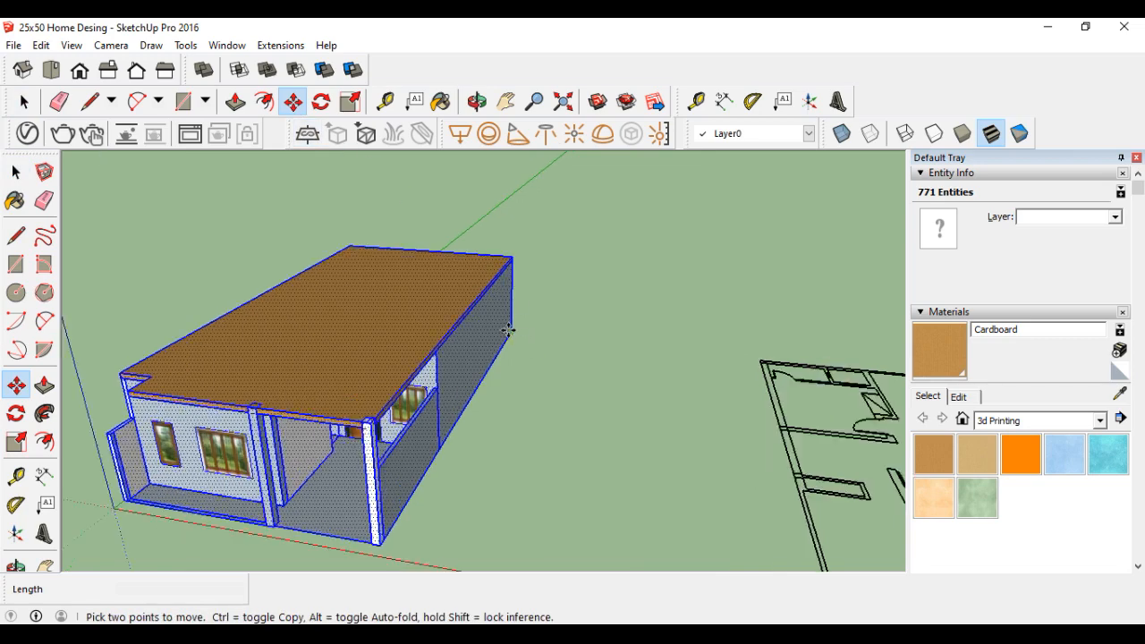
scroll(519, 359, down, 7)
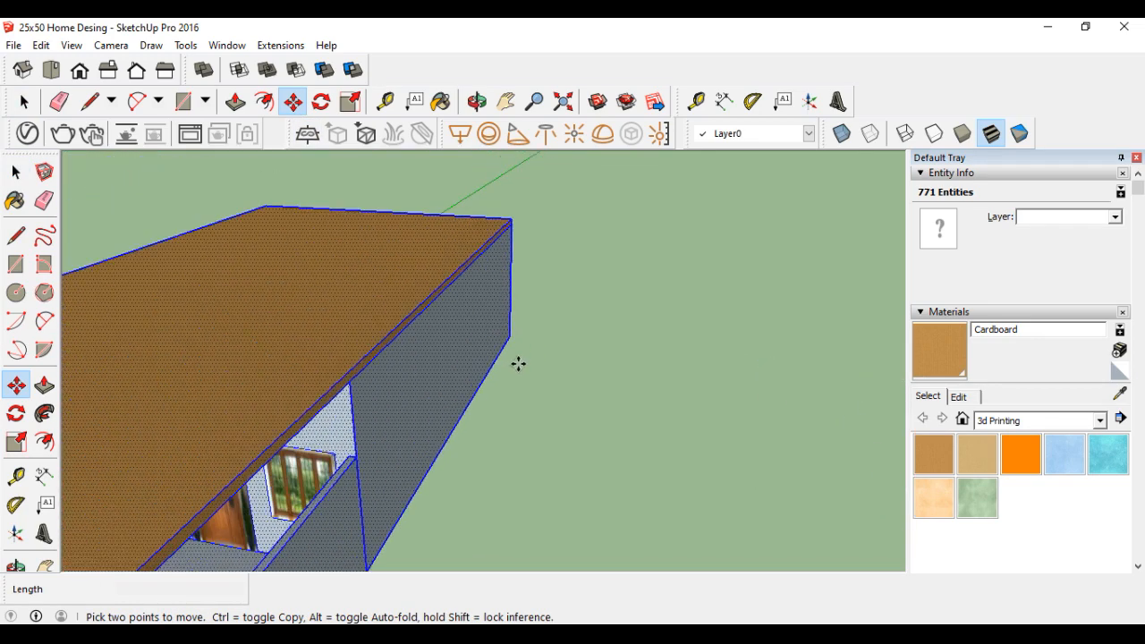
key(ctrl+t)
Select the entire house with its roof slab, copy it, and paste the duplicate in the open area beside the original
click(23, 102)
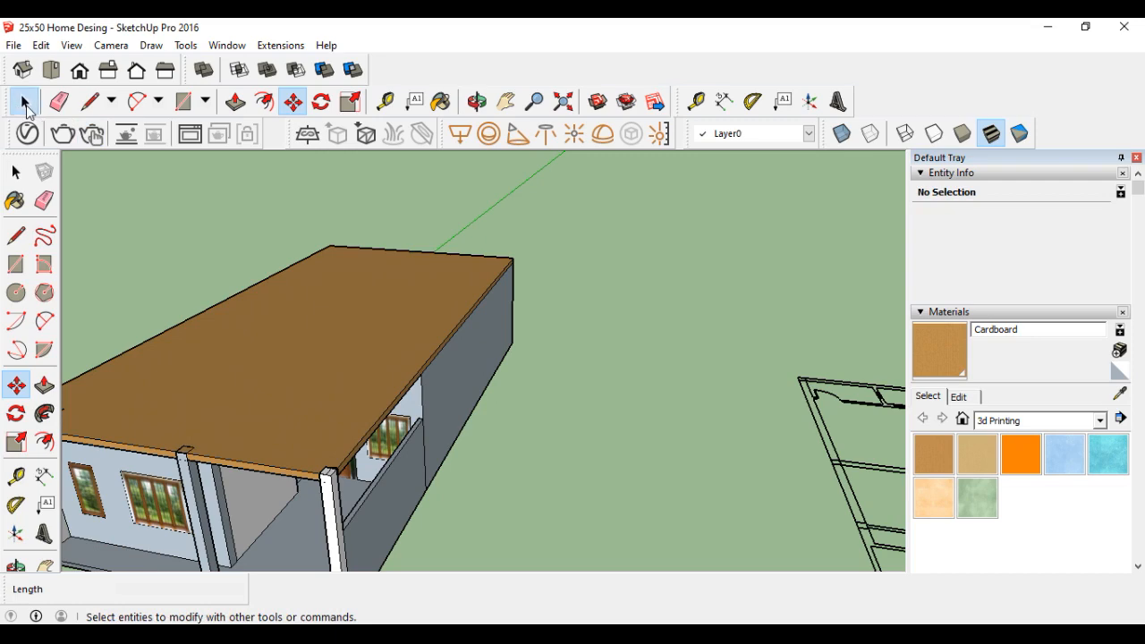
scroll(549, 338, down, 3)
drag(209, 540, 209, 541)
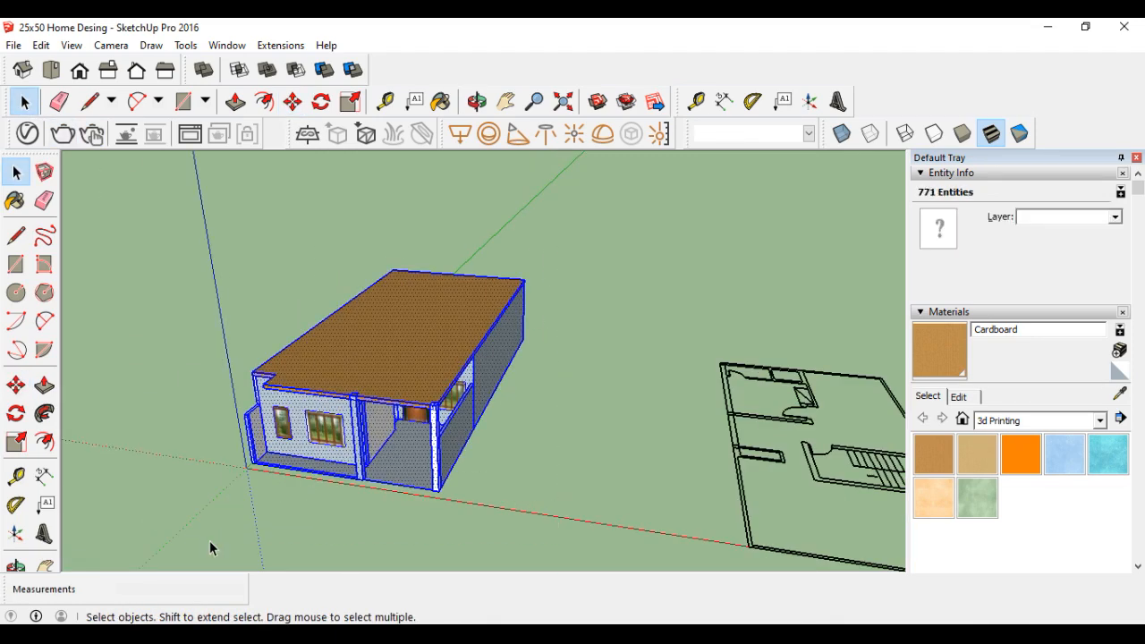
key(ctrl+v)
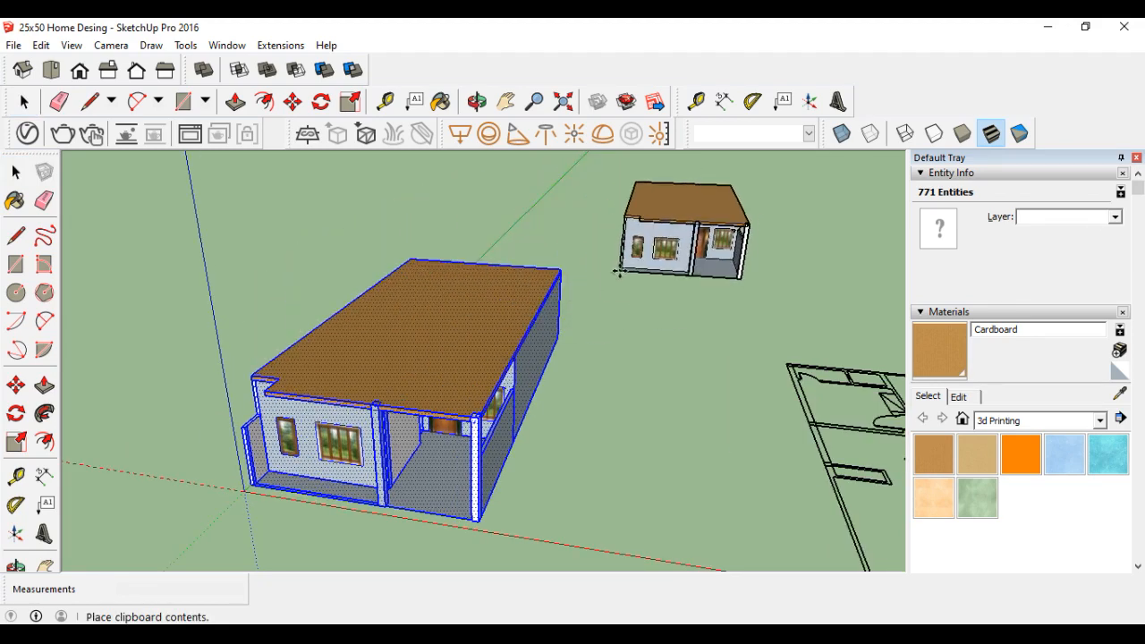
scroll(119, 357, down, 5)
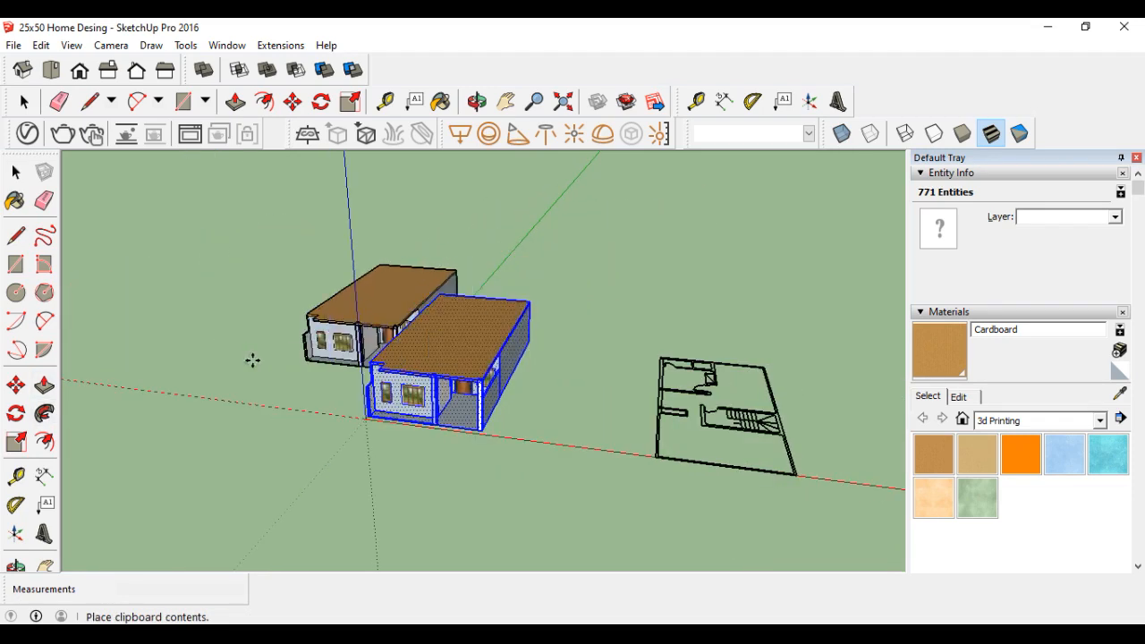
click(200, 379)
Move the duplicate house by its rear bottom corner onto the matching top corner of the original's roof slab, and clear the selection
key(m)
scroll(389, 324, up, 10)
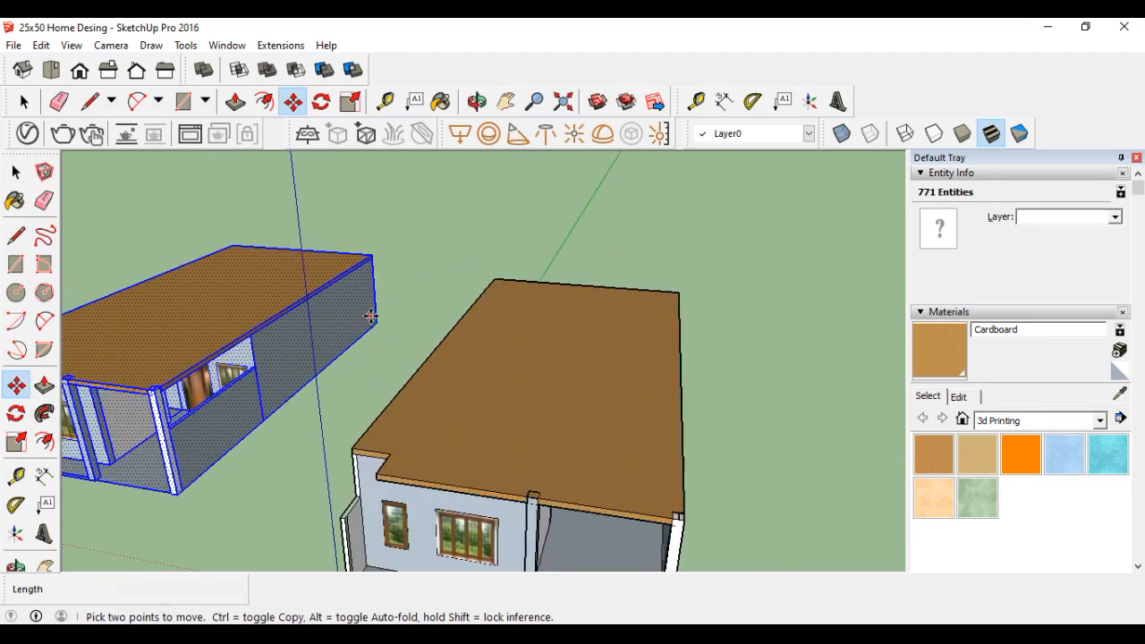
scroll(395, 323, up, 1)
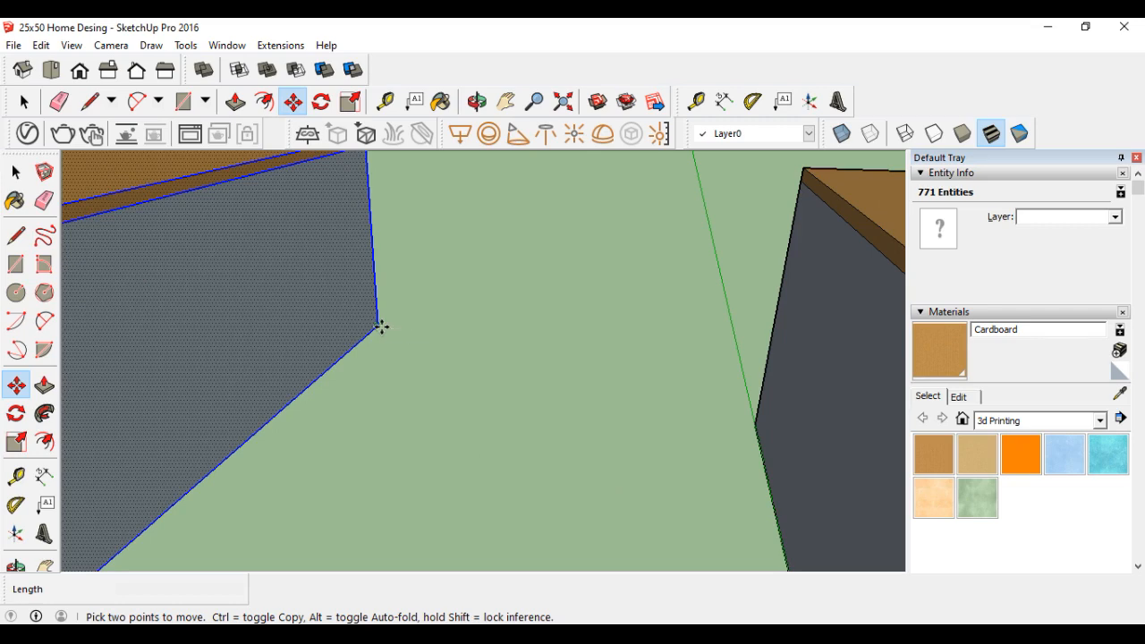
click(381, 328)
scroll(230, 339, down, 4)
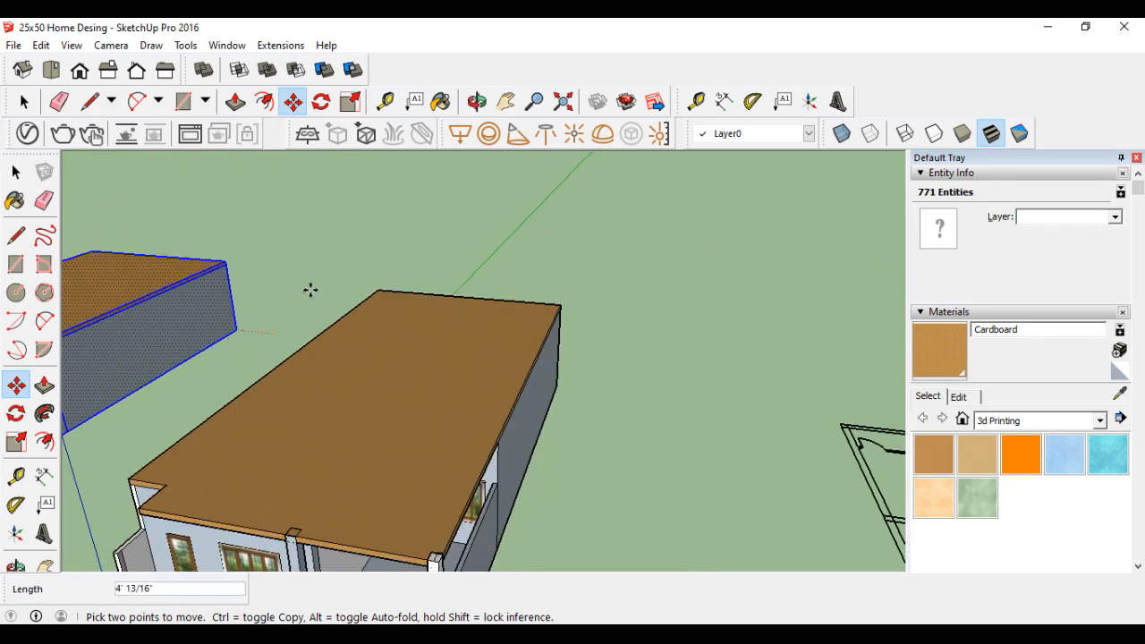
scroll(560, 304, up, 2)
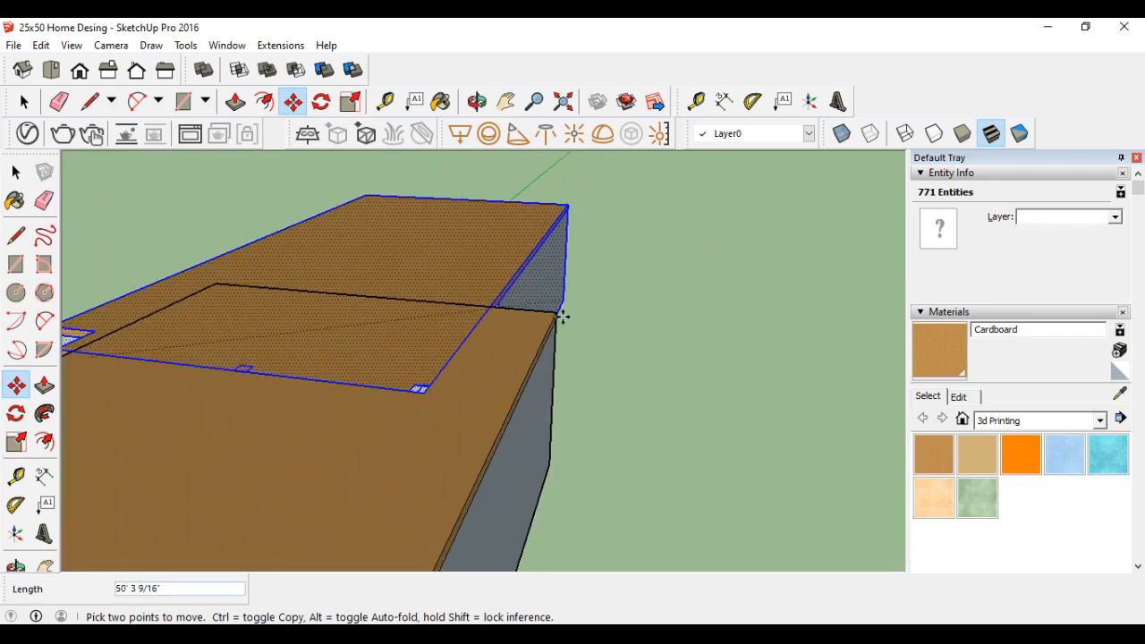
scroll(560, 309, up, 5)
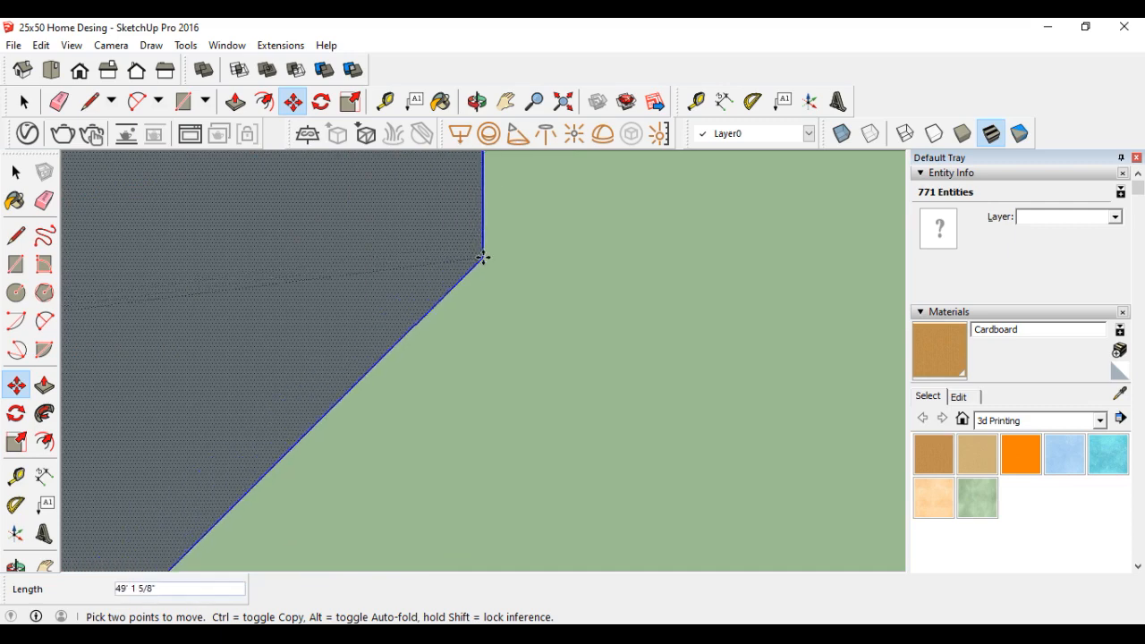
click(458, 238)
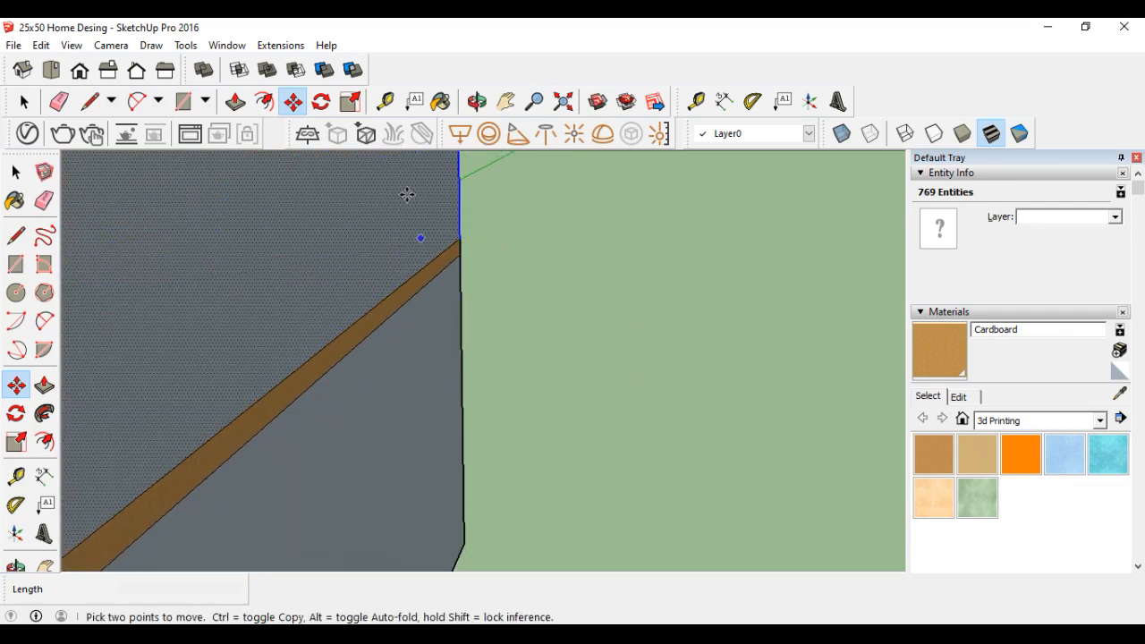
click(25, 73)
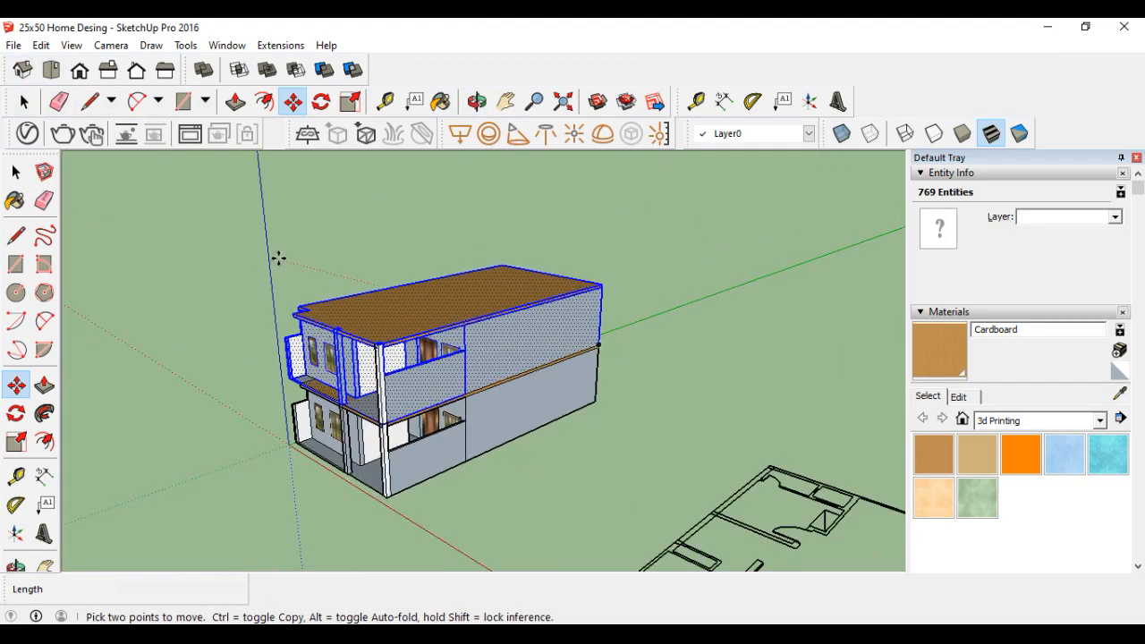
scroll(332, 297, up, 2)
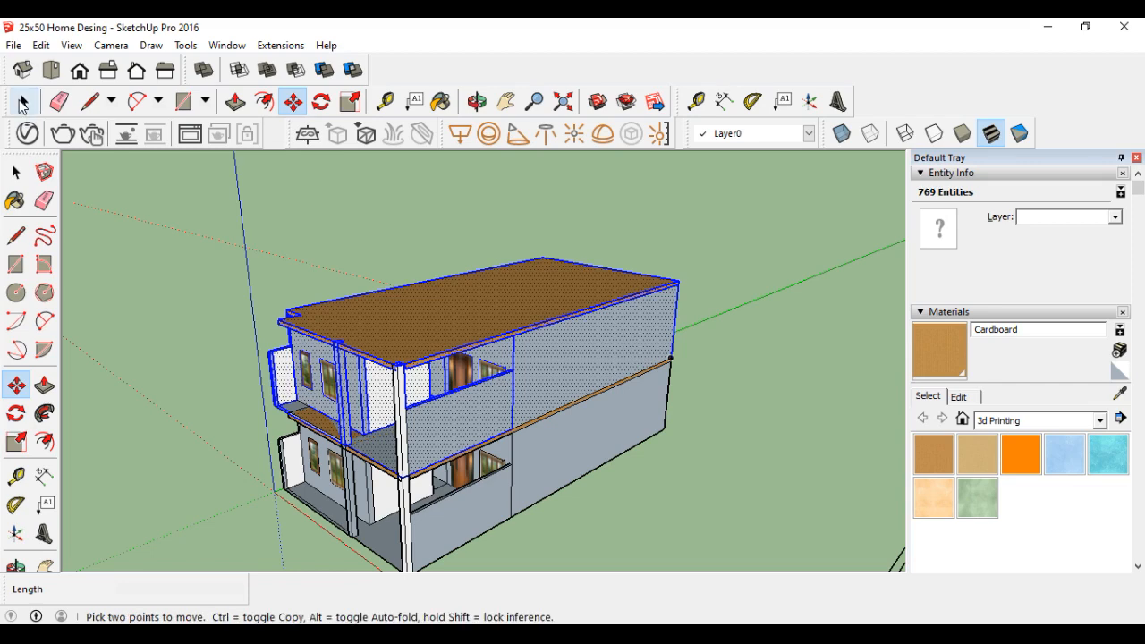
click(23, 105)
click(222, 322)
Delete the low side wall of the first-floor porch, including its outer face, top strip, remaining edge and narrow end face
scroll(391, 462, up, 2)
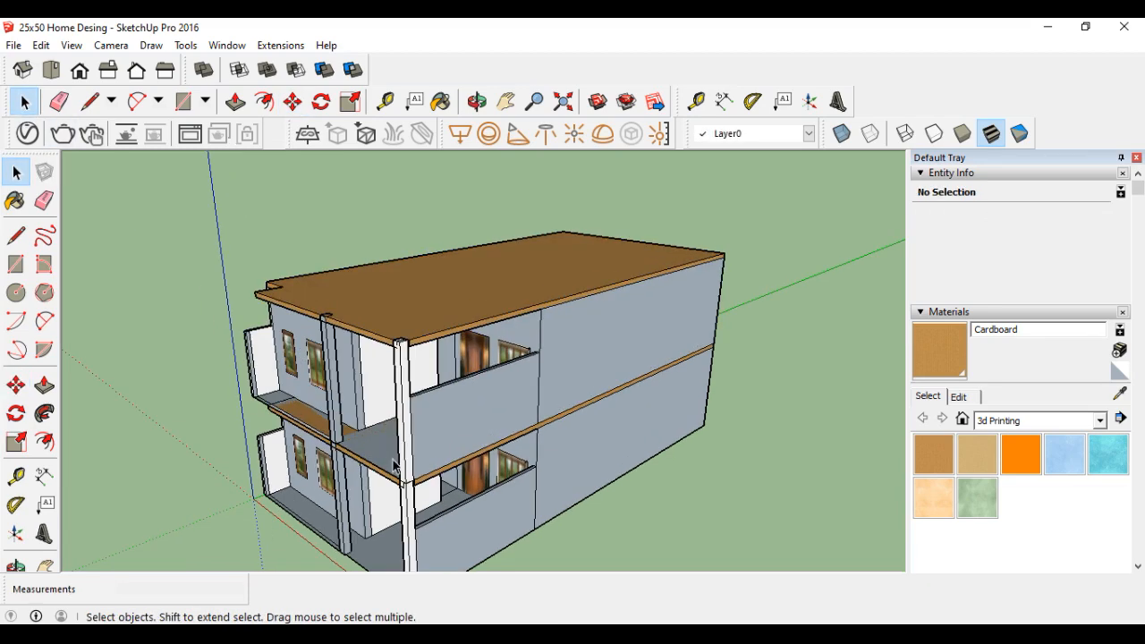
click(430, 437)
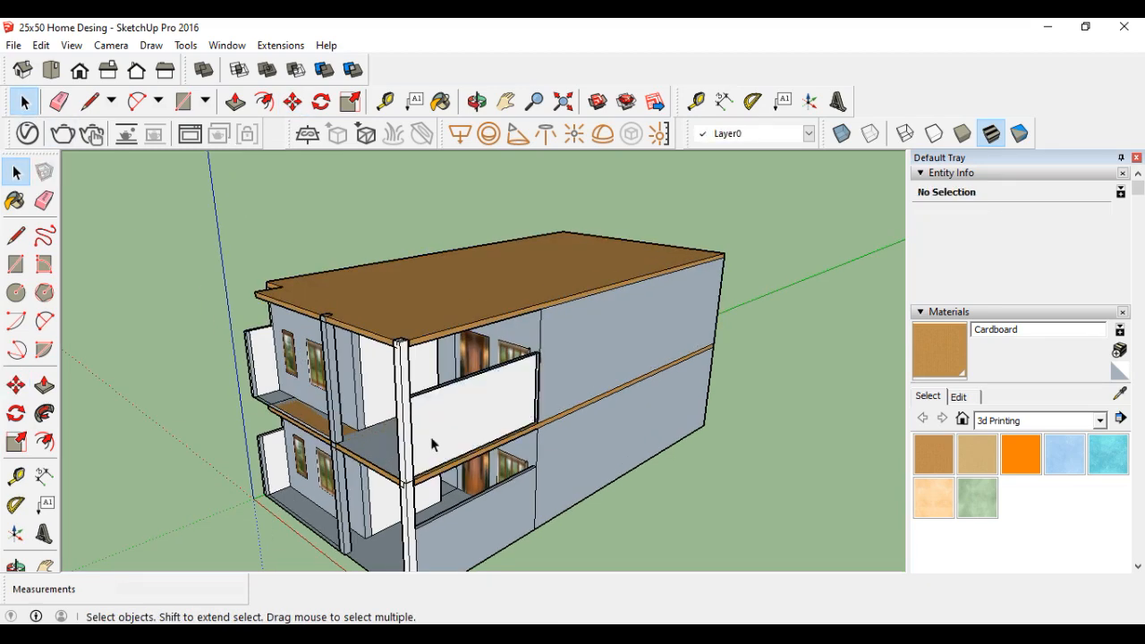
key(Delete)
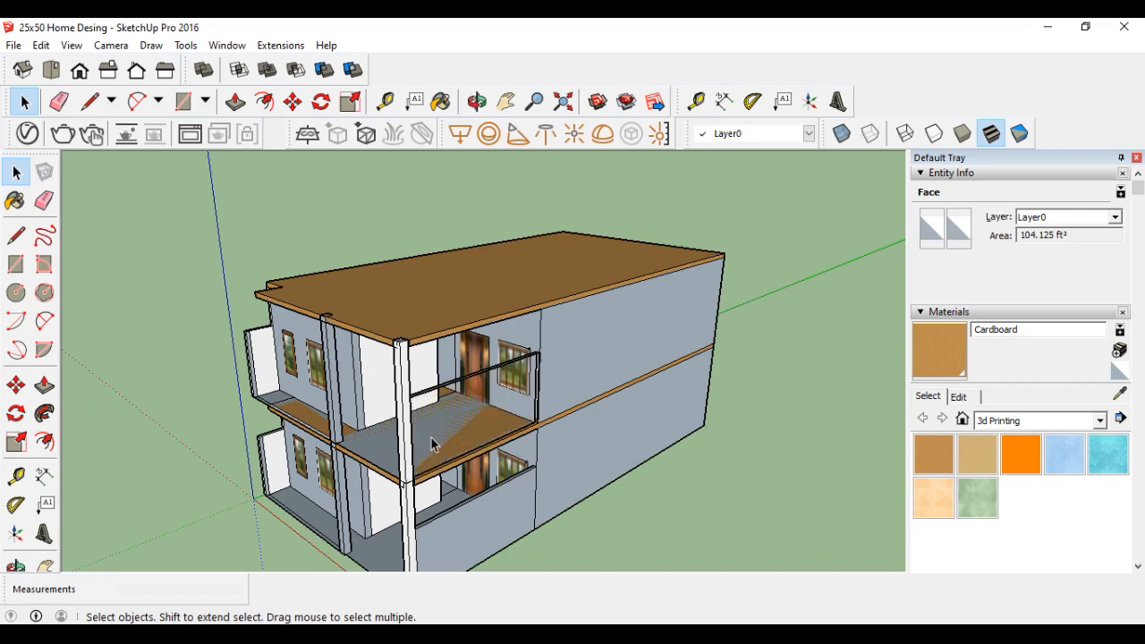
scroll(443, 392, up, 3)
click(445, 394)
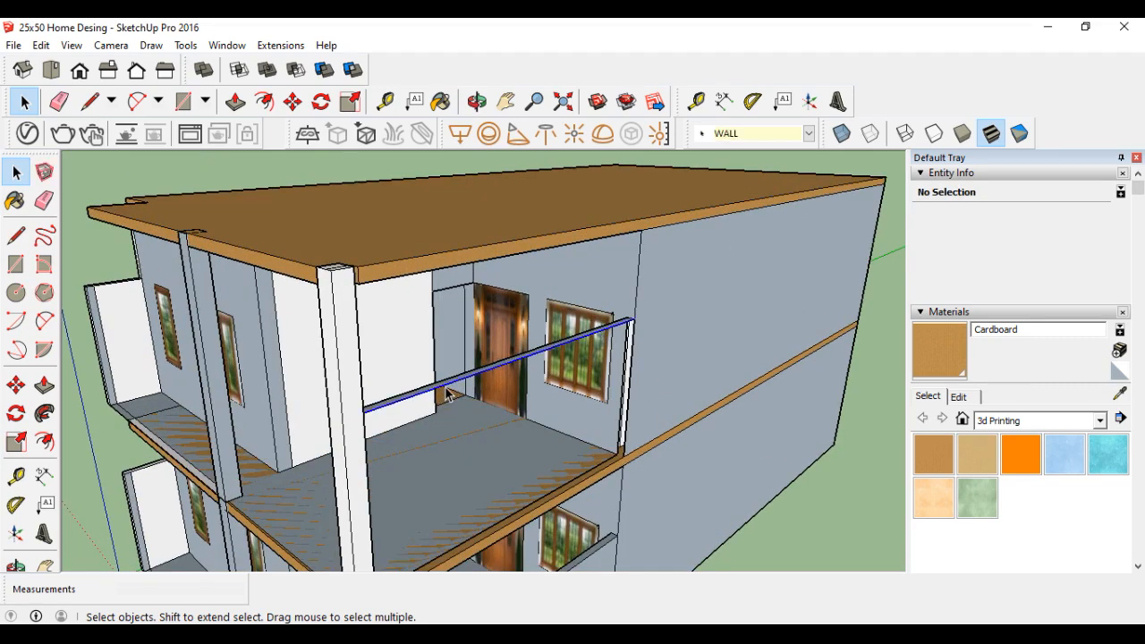
key(Delete)
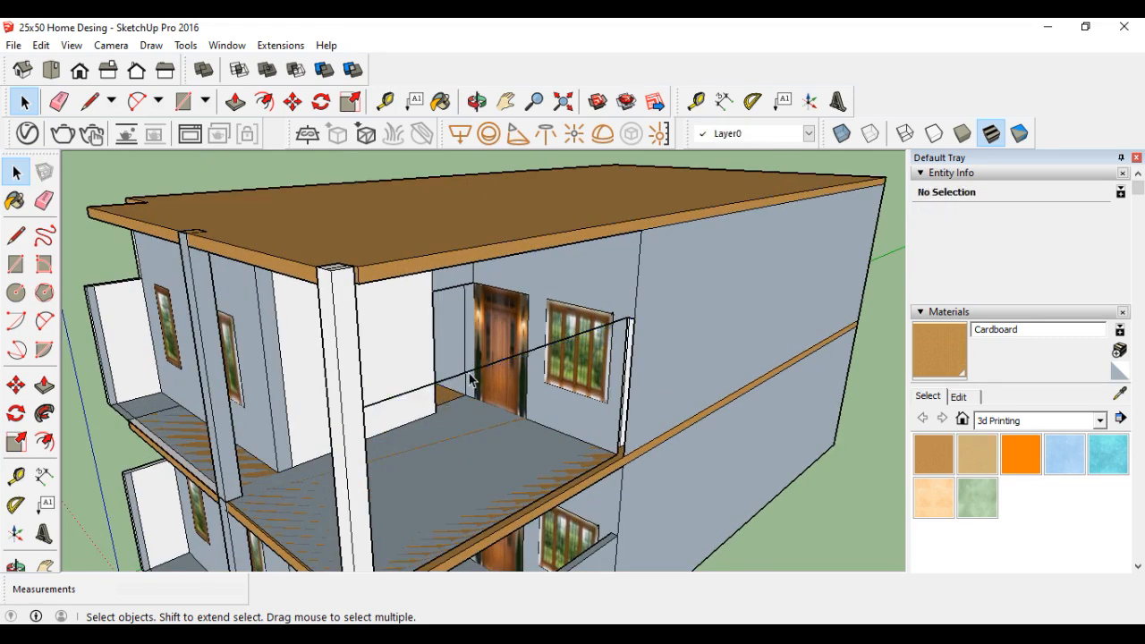
click(471, 371)
key(Delete)
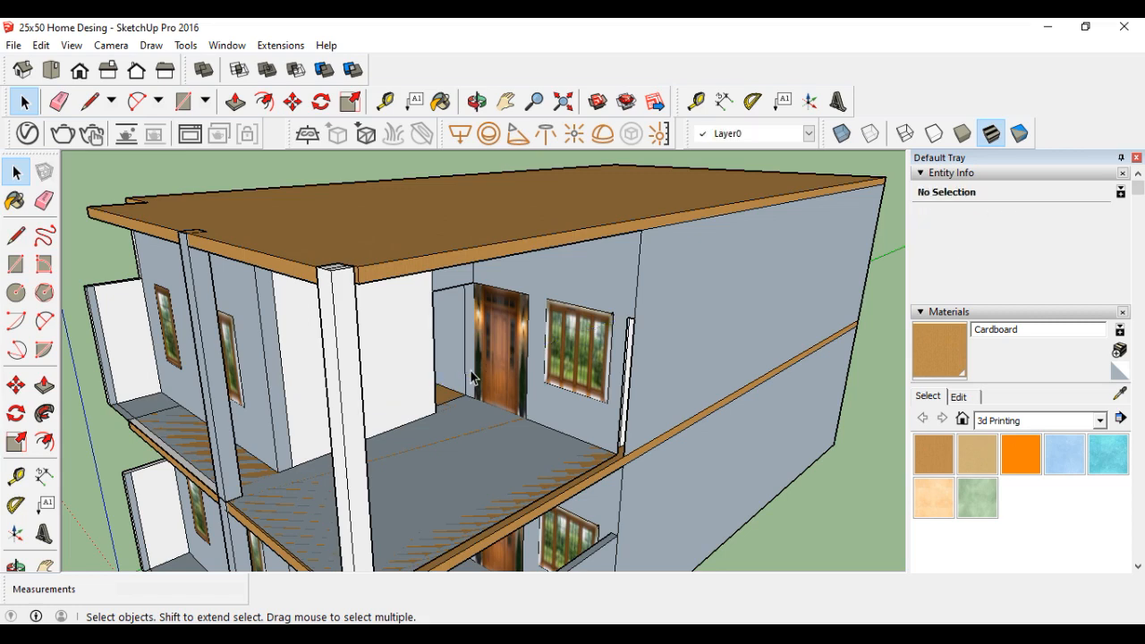
scroll(632, 434, up, 3)
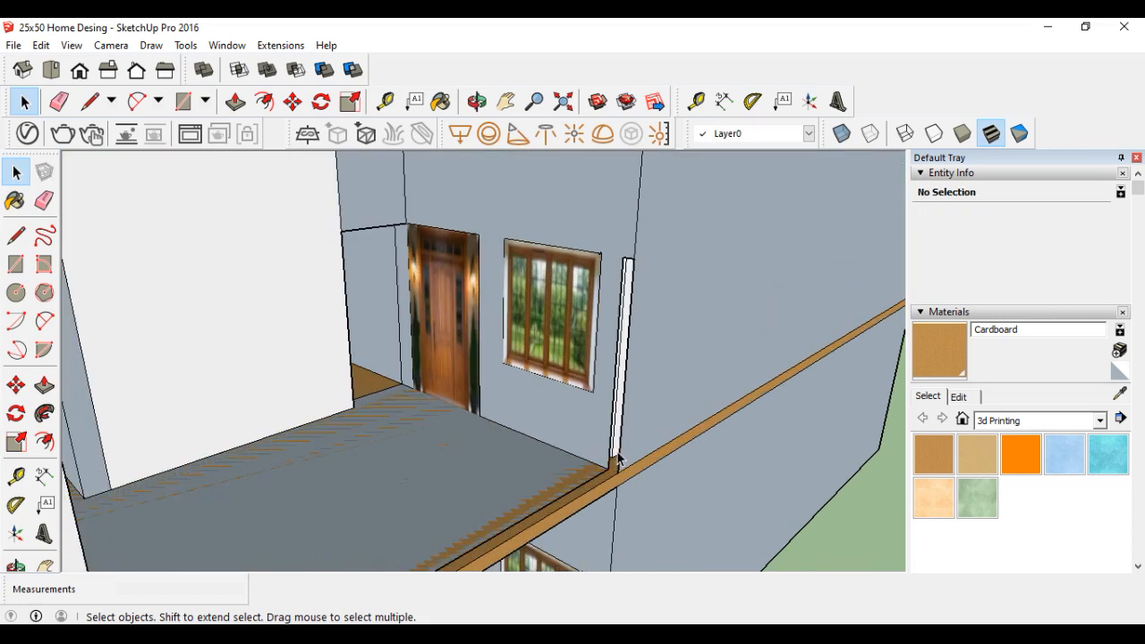
click(617, 452)
key(Delete)
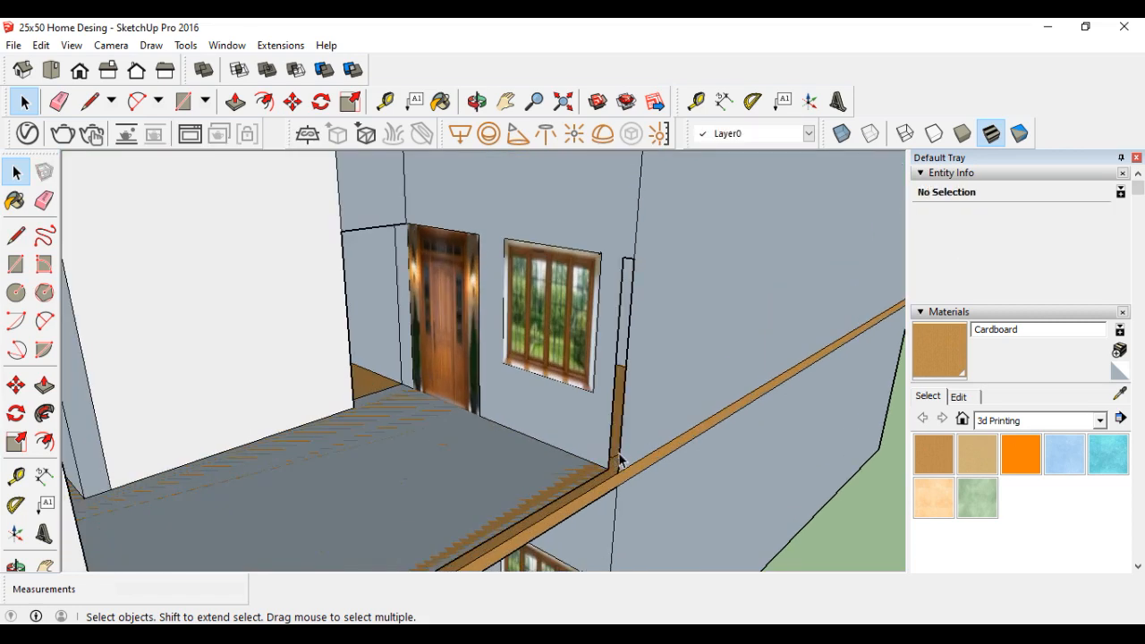
Try to delete the outline edges left by the removed low wall beside the first-floor porch window
click(624, 289)
key(Delete)
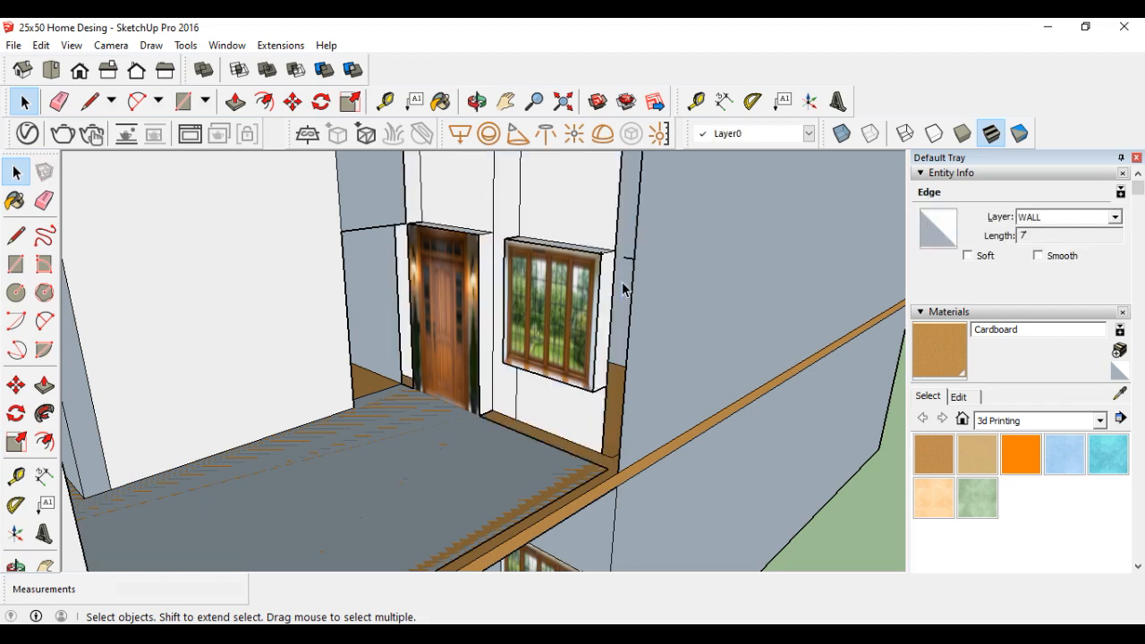
scroll(628, 272, up, 2)
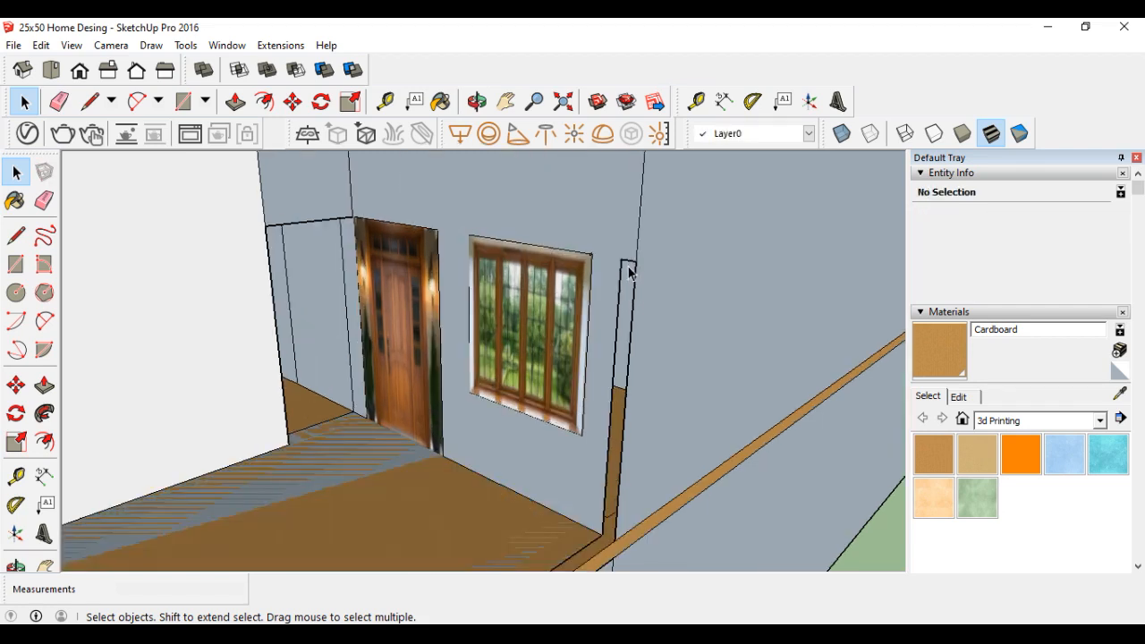
click(629, 267)
key(Delete)
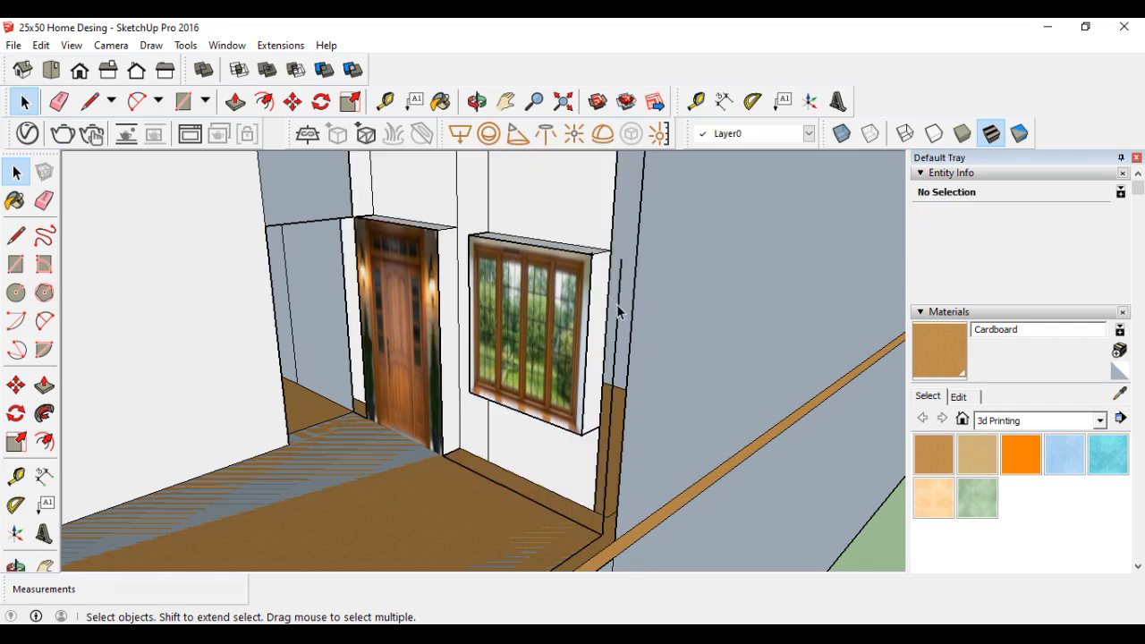
scroll(626, 308, down, 6)
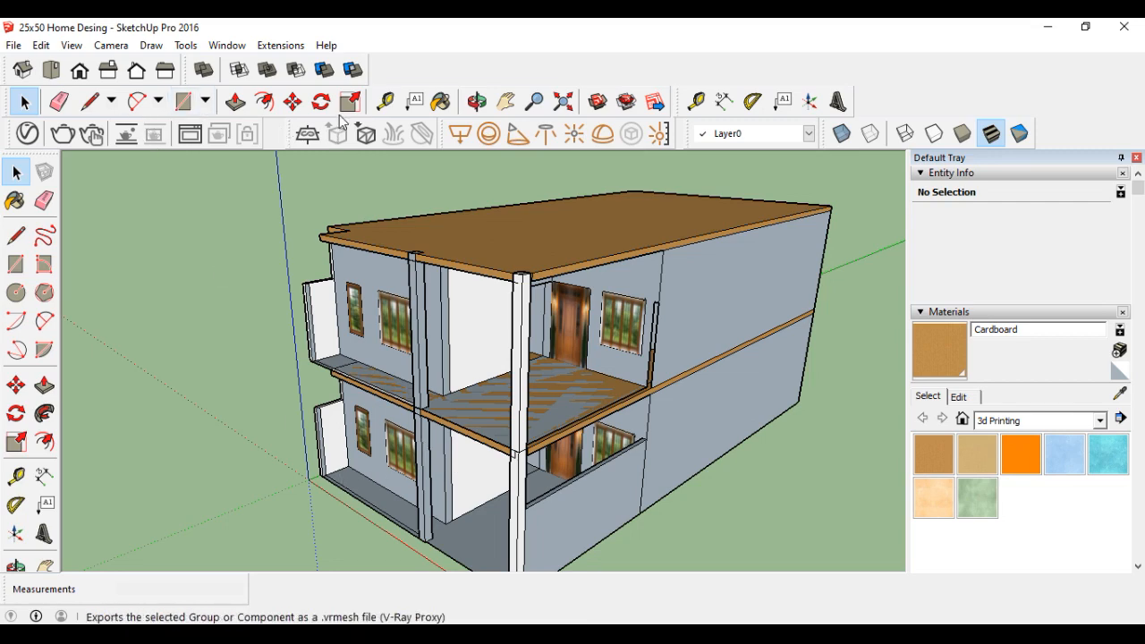
Delete the first-floor floor face projecting over the slab's notched front corner, together with its leftover front edge
click(477, 101)
drag(436, 460, 504, 409)
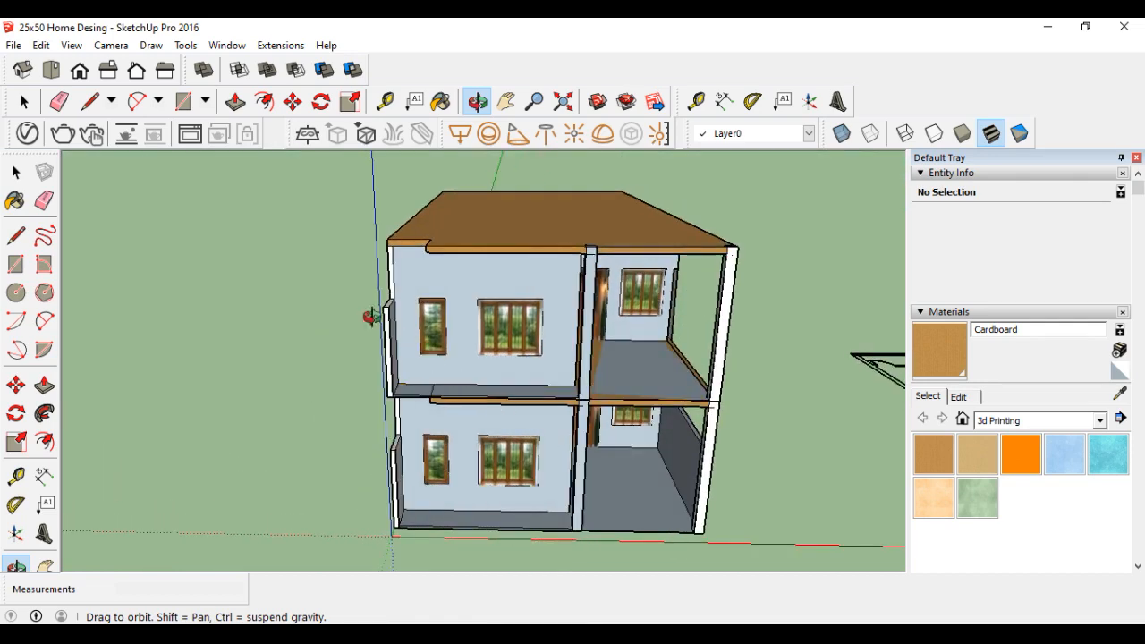
scroll(385, 326, up, 5)
scroll(420, 322, down, 5)
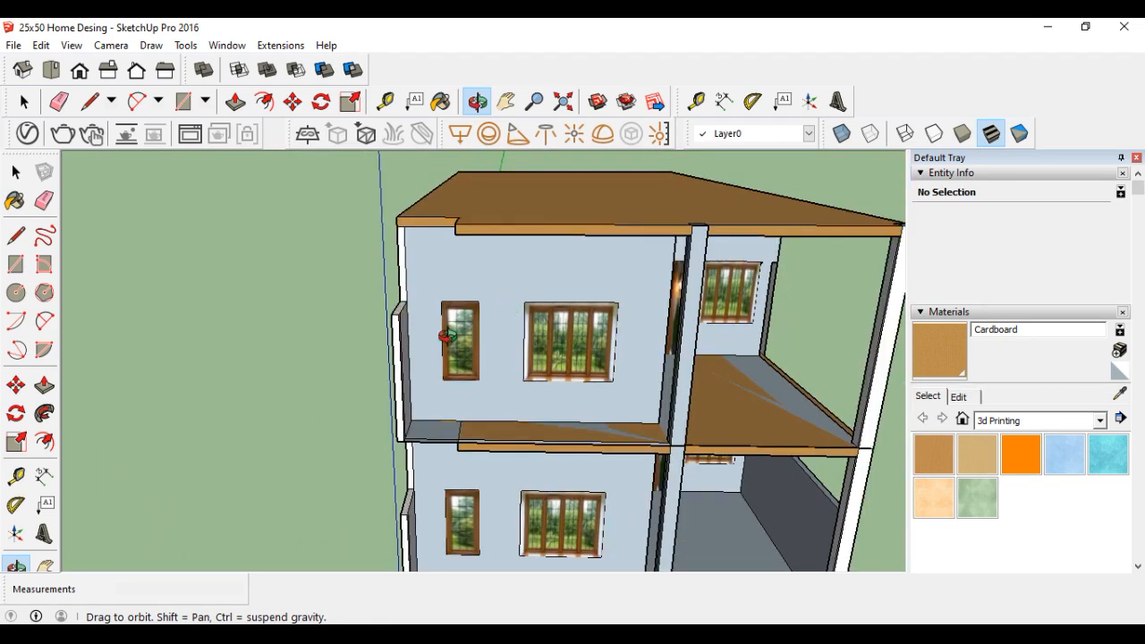
scroll(443, 349, down, 3)
scroll(479, 452, up, 5)
drag(450, 428, 396, 417)
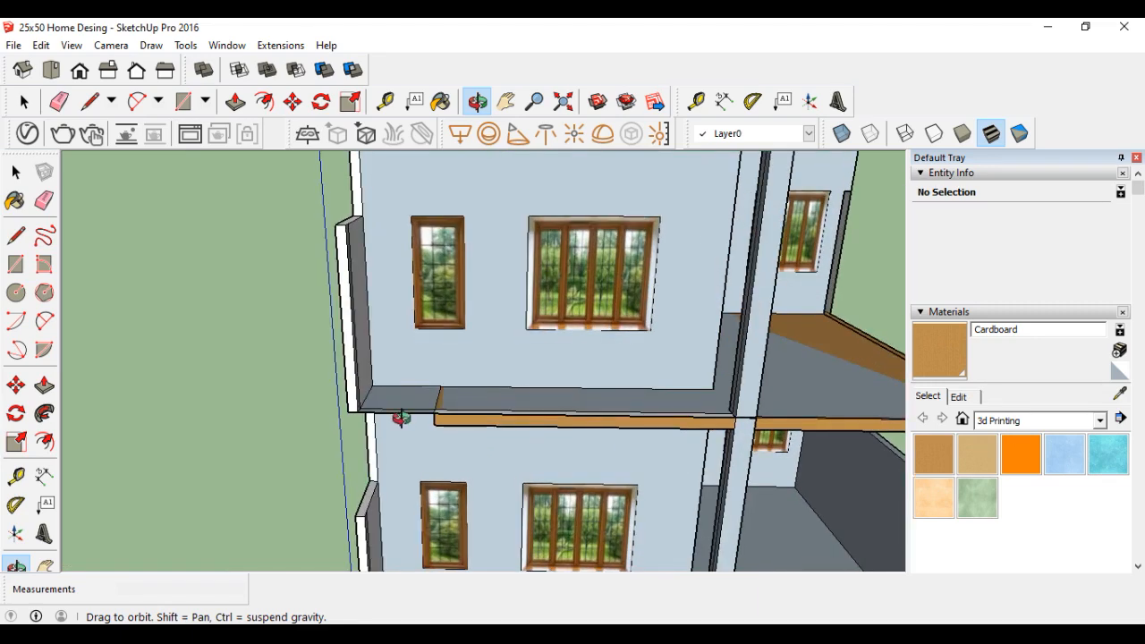
click(24, 103)
click(23, 104)
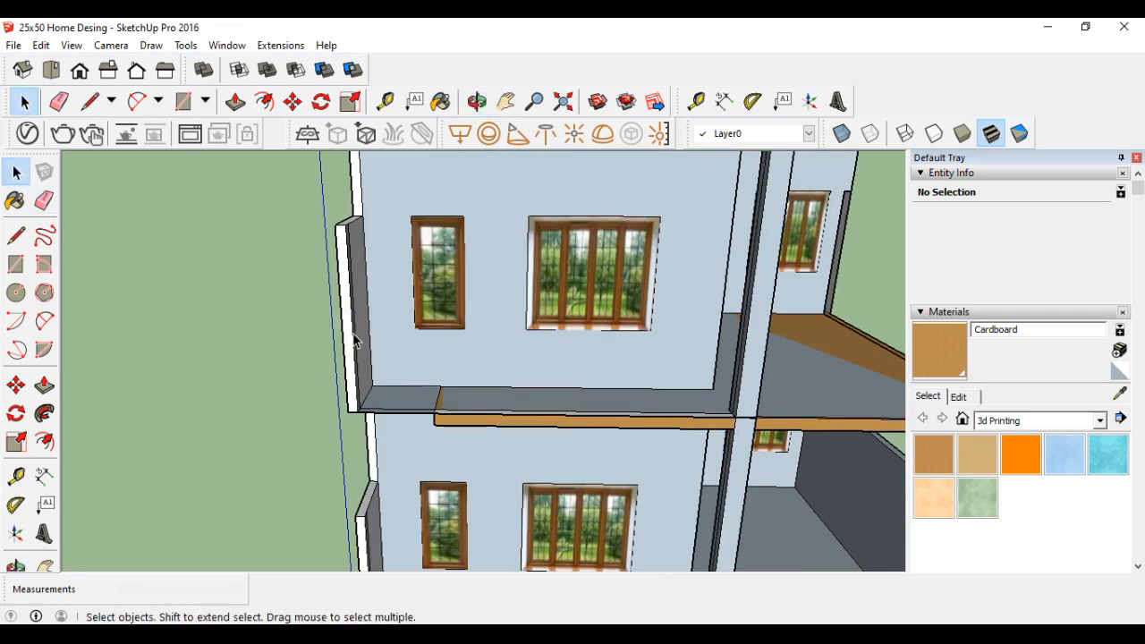
scroll(401, 424, up, 2)
click(403, 413)
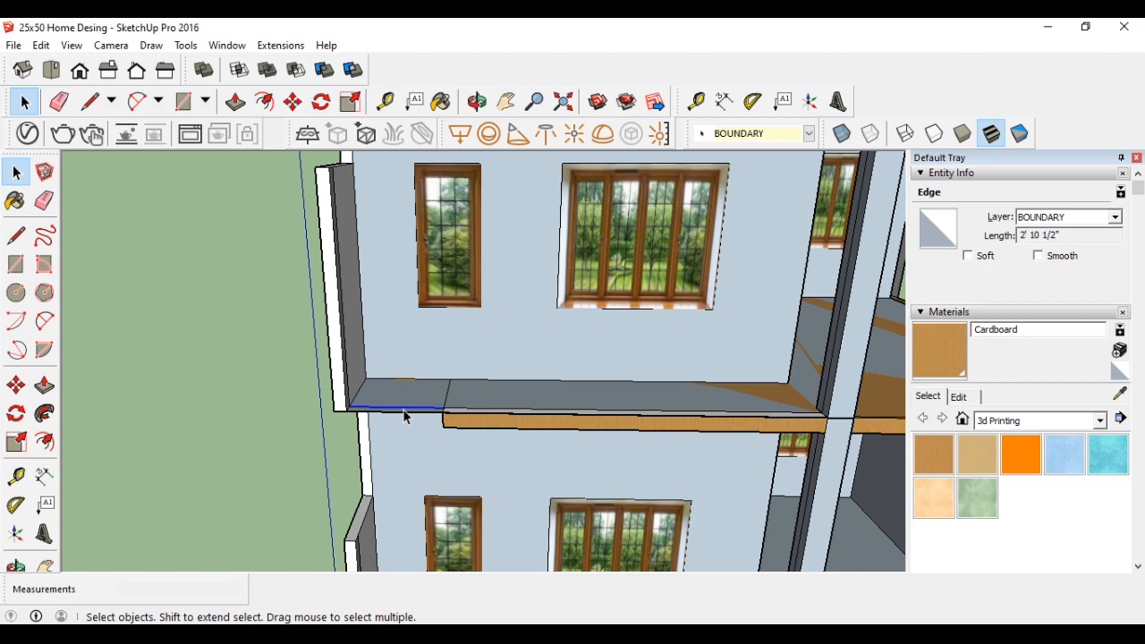
click(404, 411)
key(Delete)
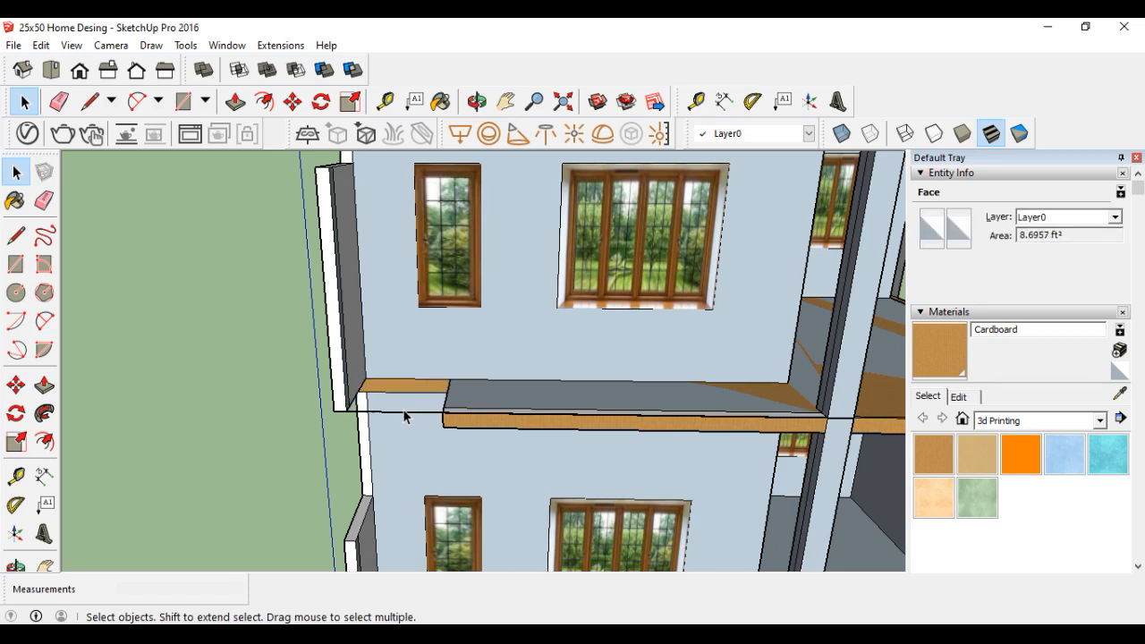
click(402, 414)
key(Delete)
Delete the projecting low boundary wall at the first floor's notched front corner, including its faces, base strip and stray top edge
scroll(241, 314, down, 2)
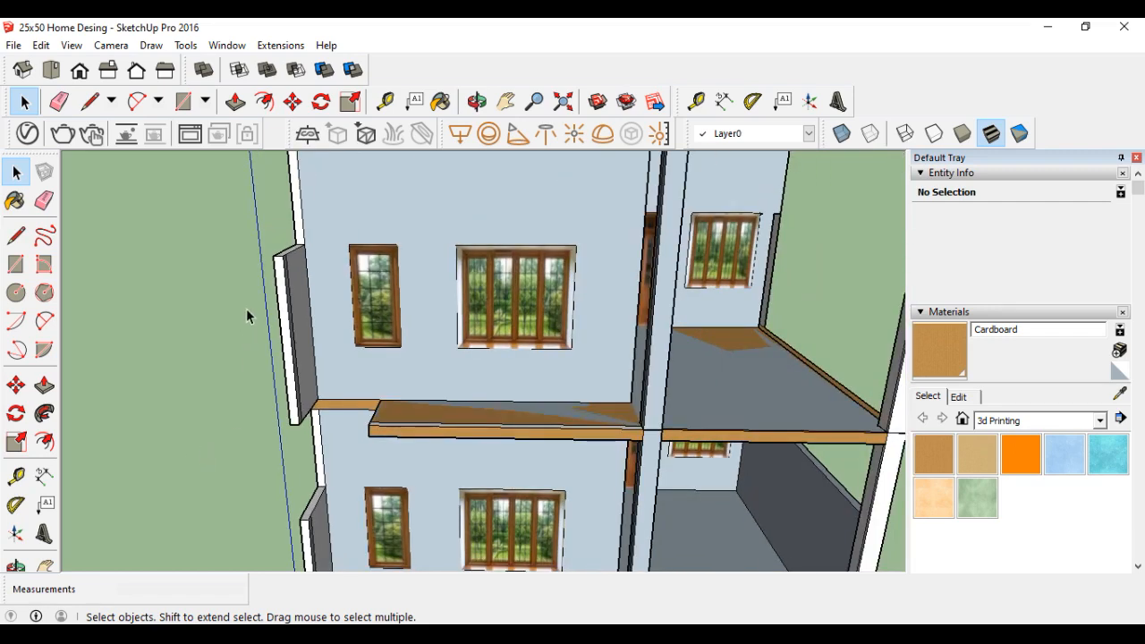
drag(273, 243, 248, 460)
click(276, 386)
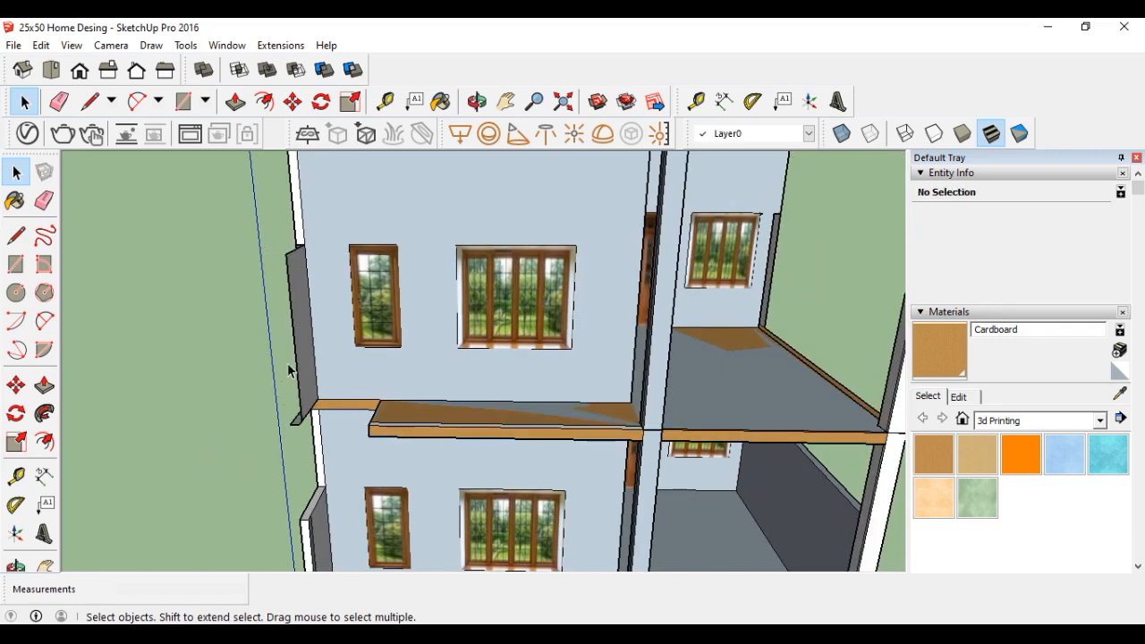
click(297, 367)
key(Delete)
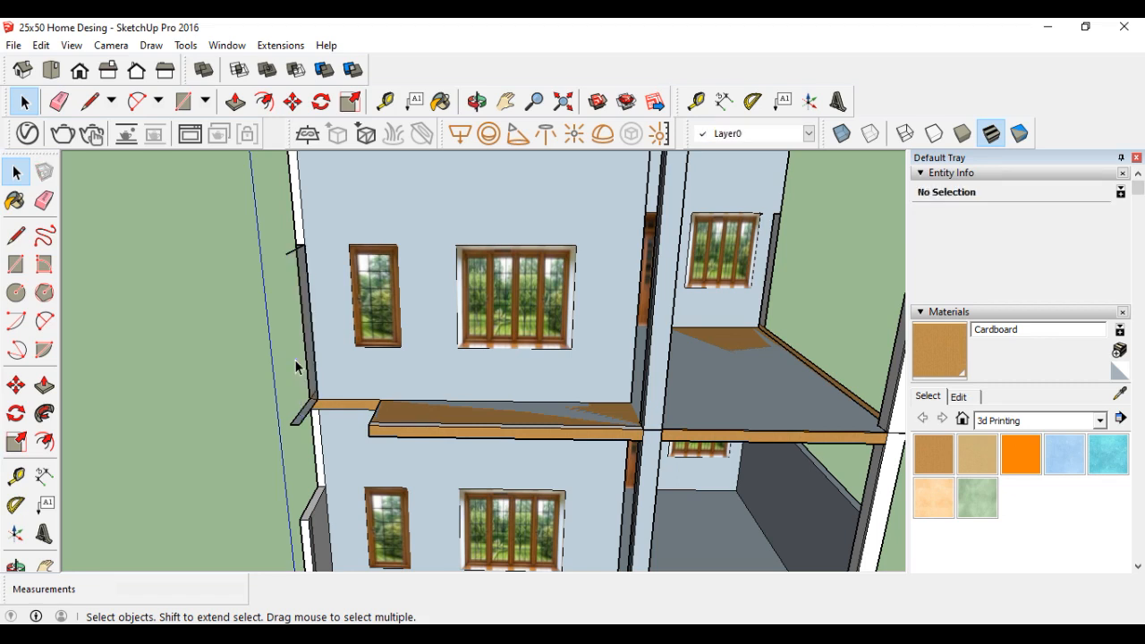
drag(304, 437, 283, 412)
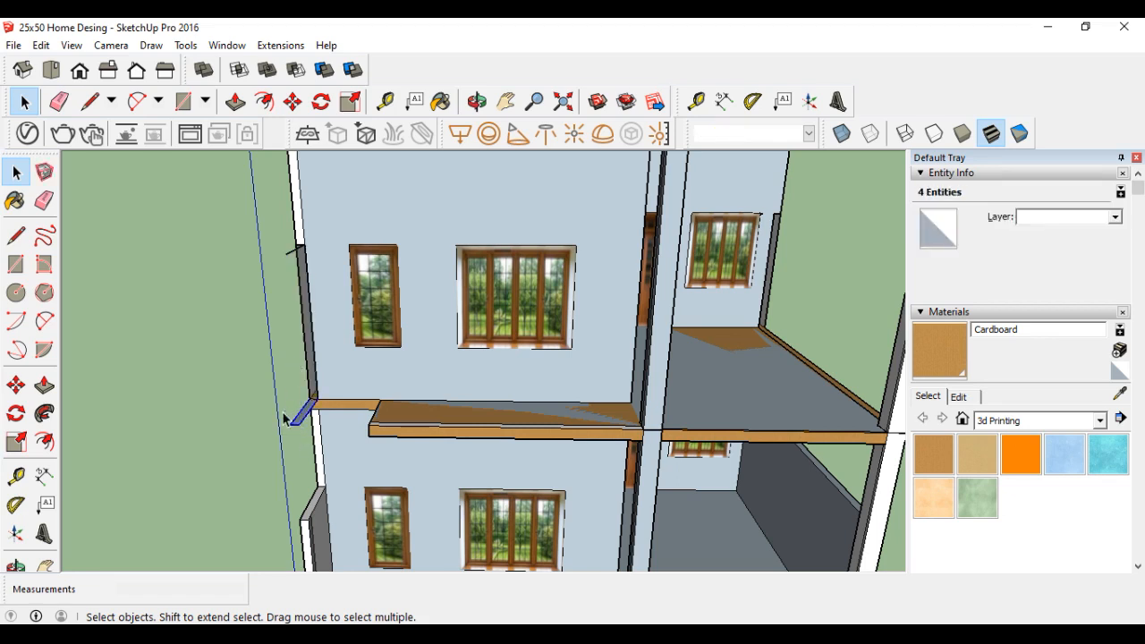
key(Delete)
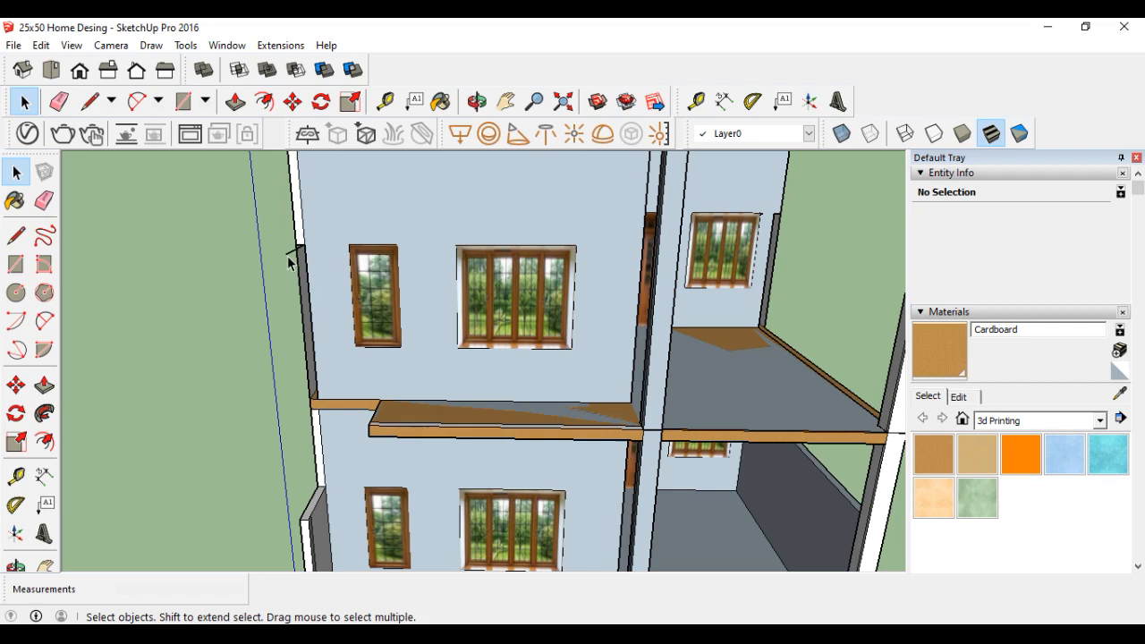
click(290, 255)
key(Delete)
scroll(377, 391, down, 3)
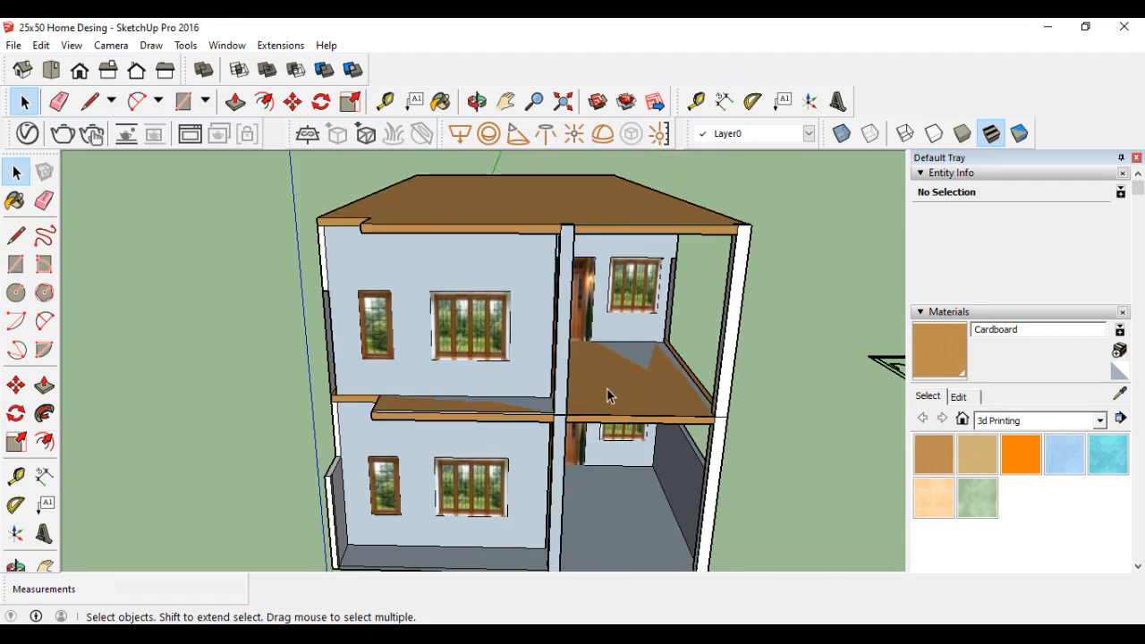
Delete the front and inner faces of the first-floor middle pillar between the front room and the porch
scroll(607, 397, up, 2)
click(555, 396)
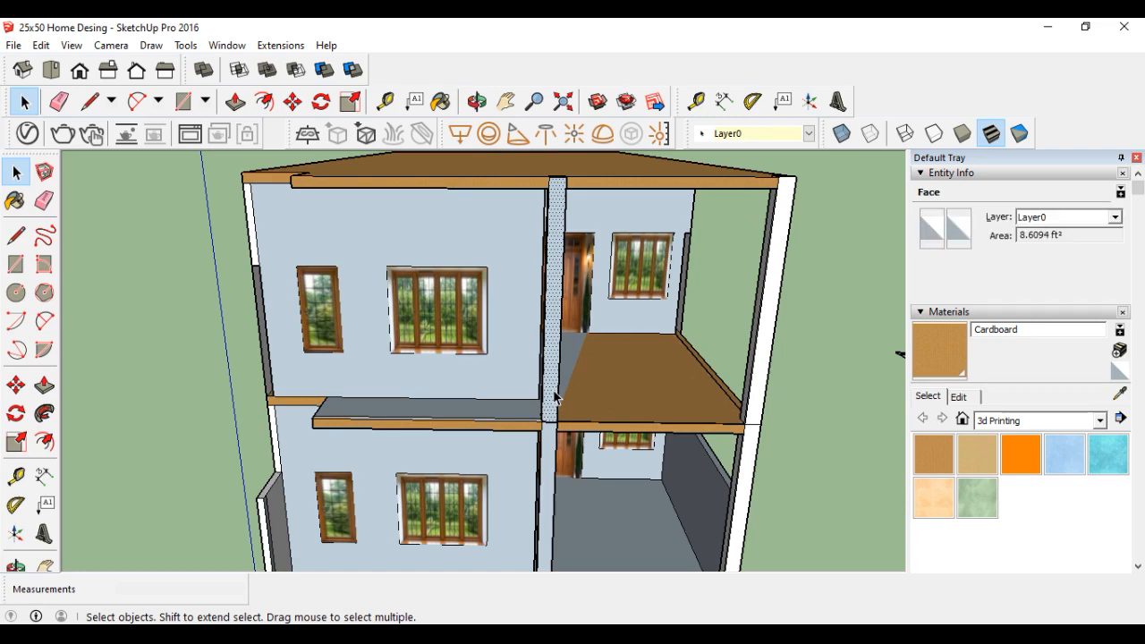
key(Delete)
click(555, 398)
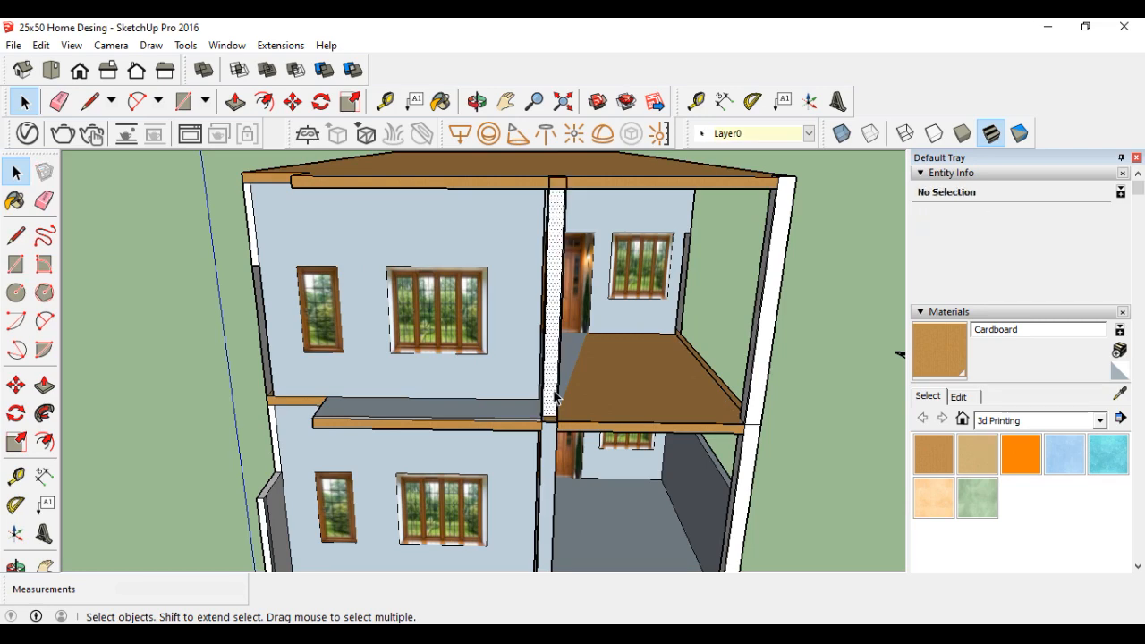
key(Delete)
Delete the leftover vertical edges of the removed first-floor middle pillar, including those beside the front room's corner
scroll(555, 403, up, 3)
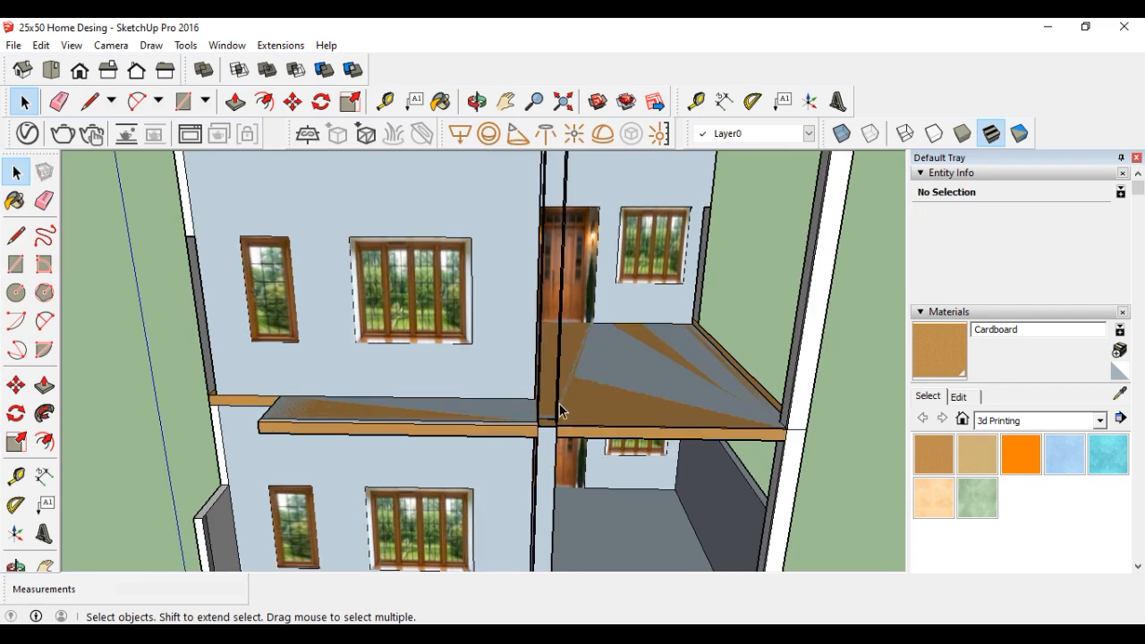
click(557, 407)
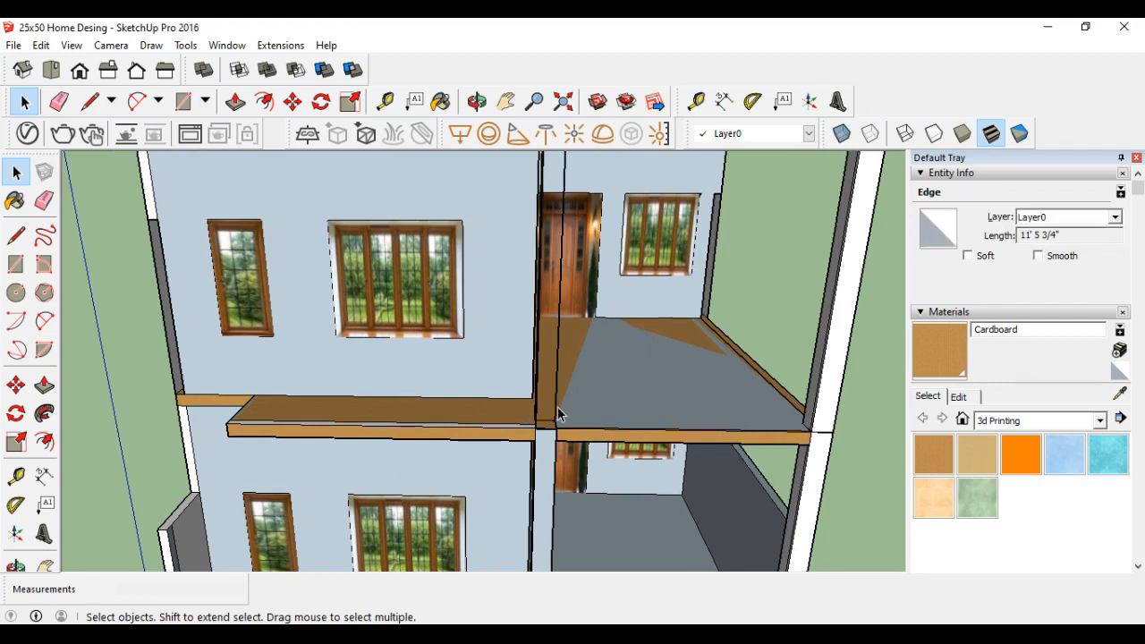
key(Delete)
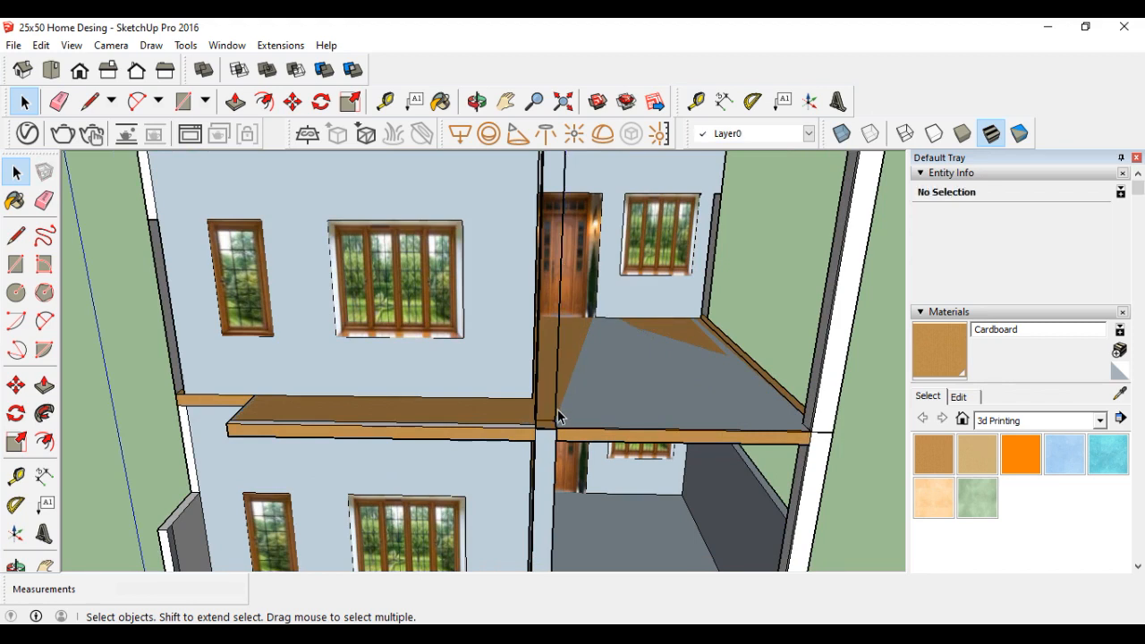
click(555, 408)
key(Delete)
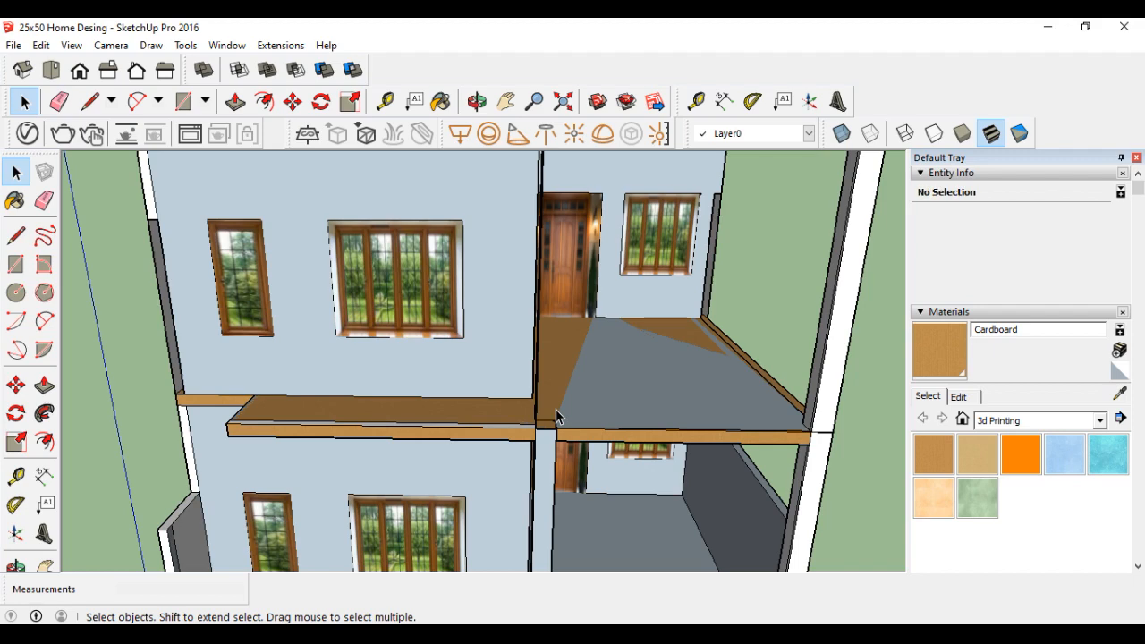
scroll(540, 420, up, 2)
click(538, 422)
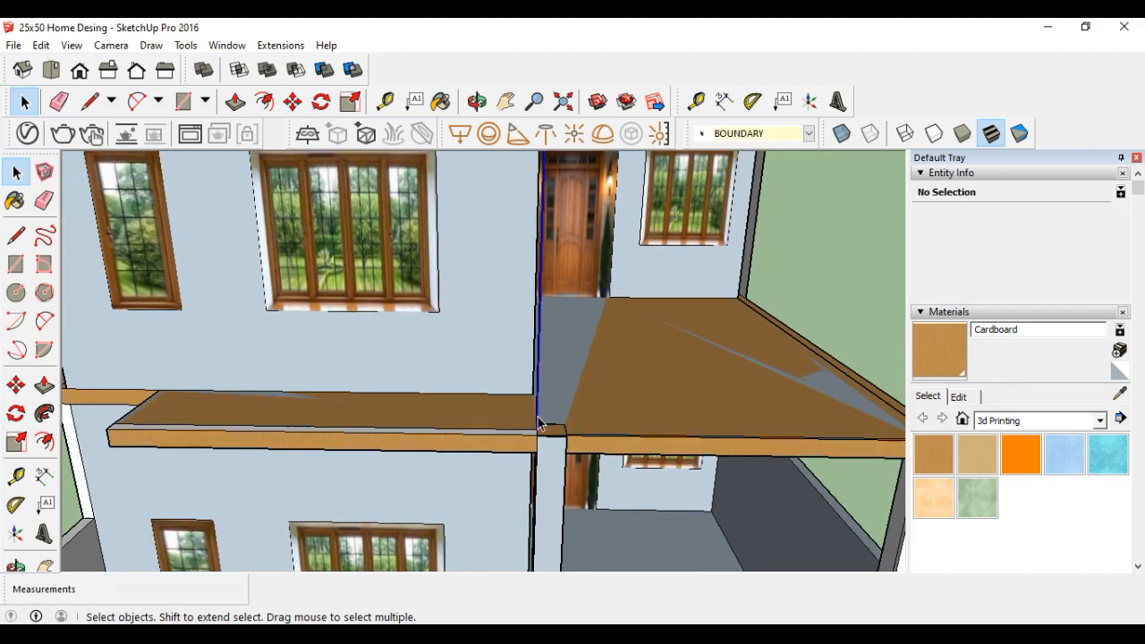
key(Delete)
click(539, 423)
key(Delete)
scroll(525, 397, down, 5)
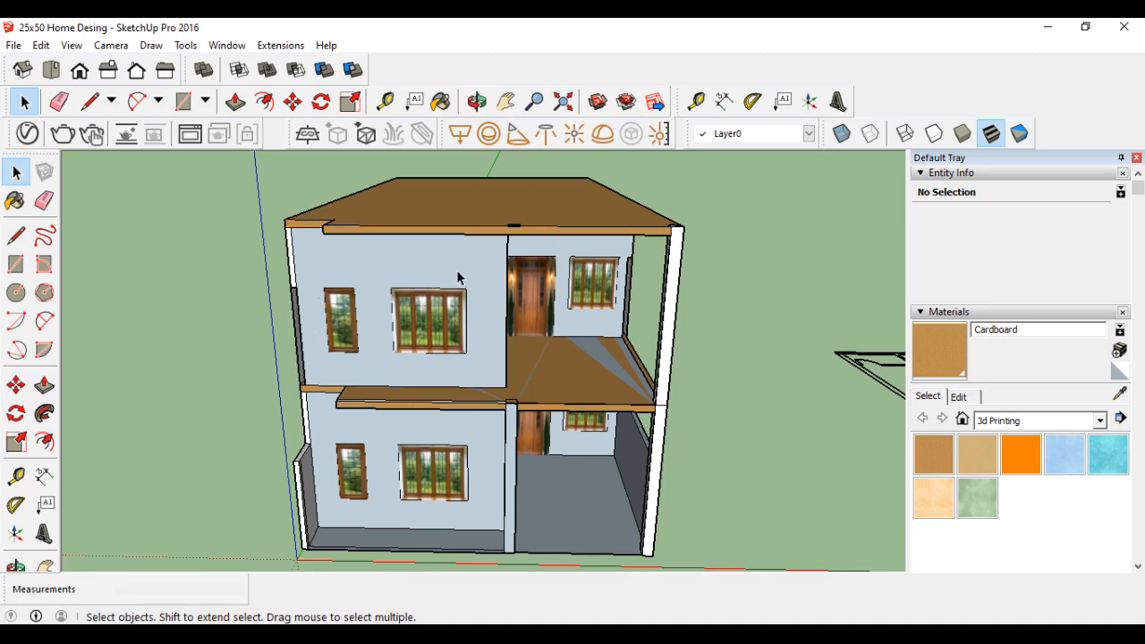
Paint the front walls of both floors and the first-floor porch's side and back walls with the Plastic Red material
scroll(655, 382, down, 1)
scroll(277, 362, up, 2)
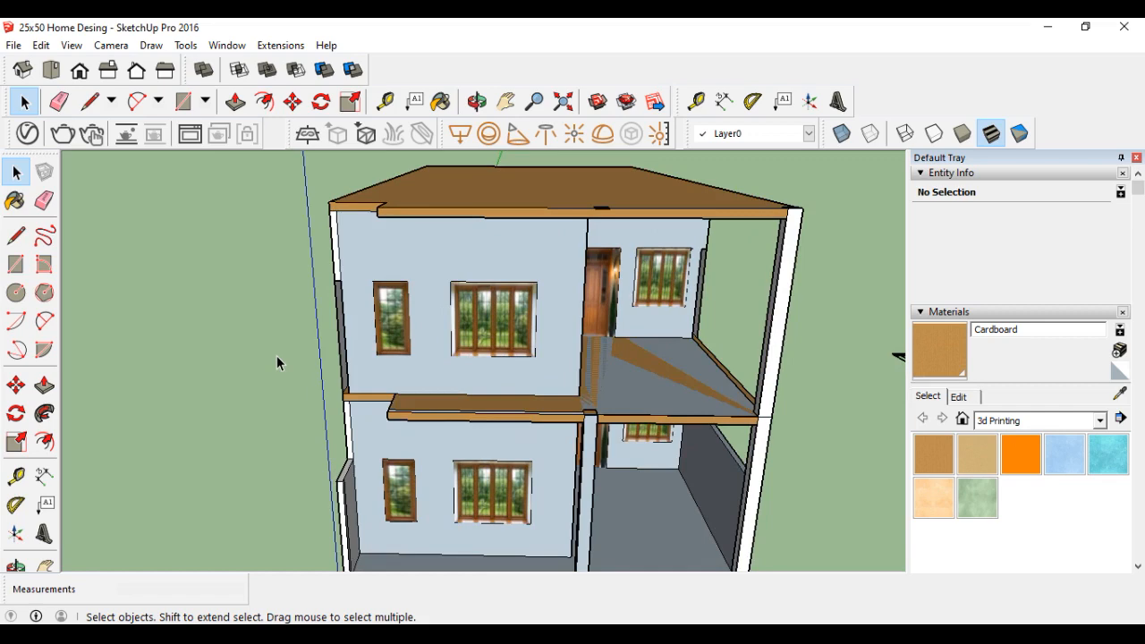
click(474, 103)
drag(379, 445, 274, 407)
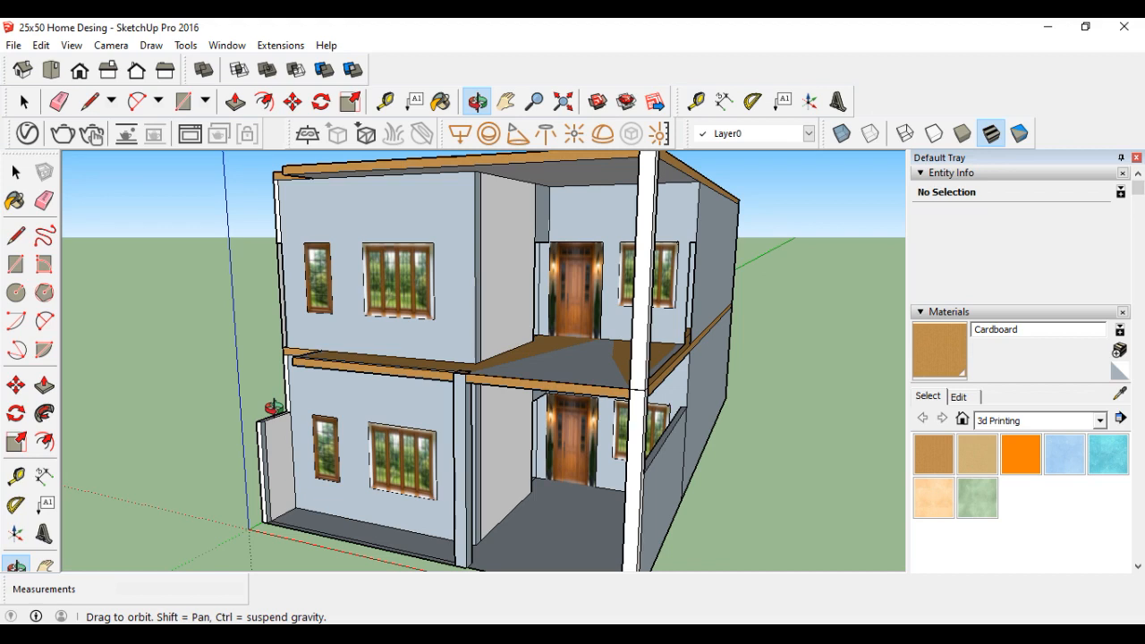
click(1020, 454)
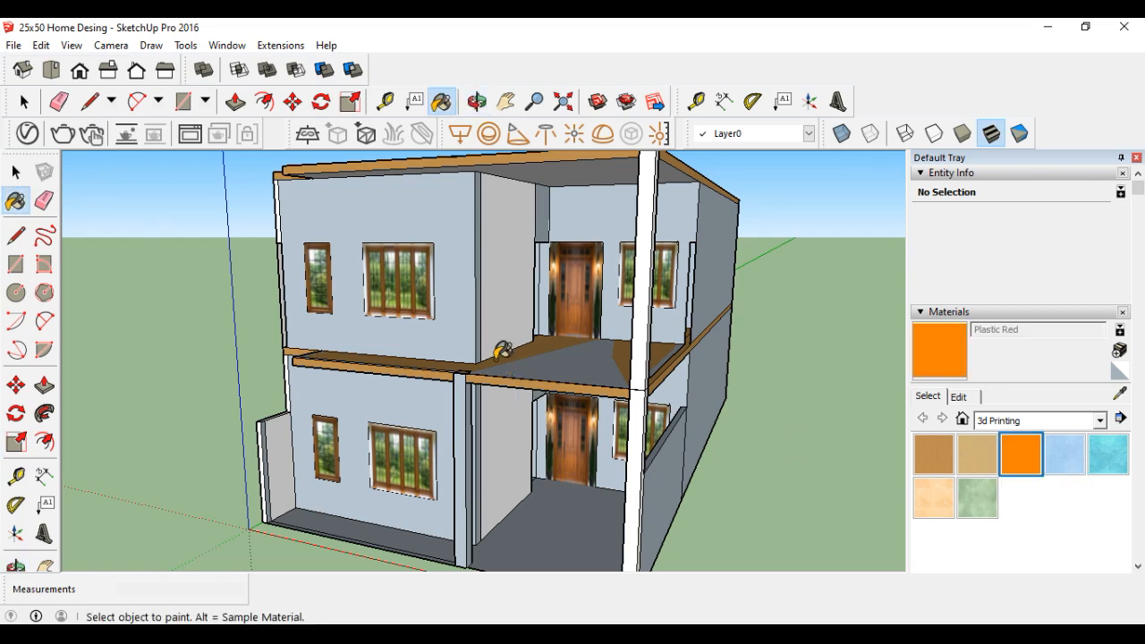
click(463, 340)
click(426, 512)
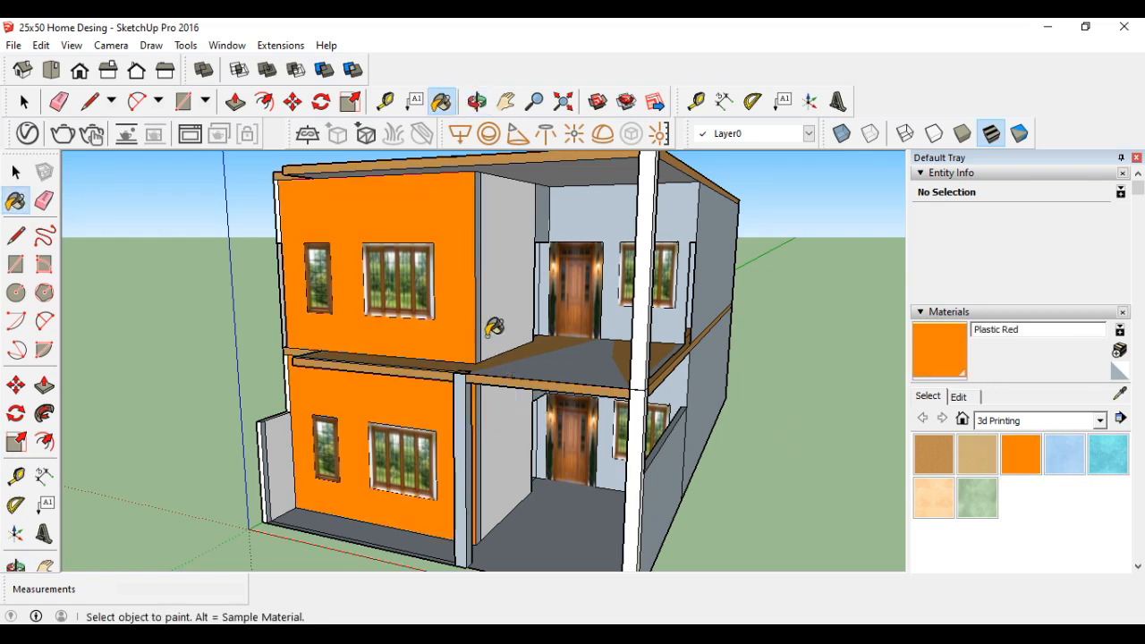
click(529, 290)
click(560, 244)
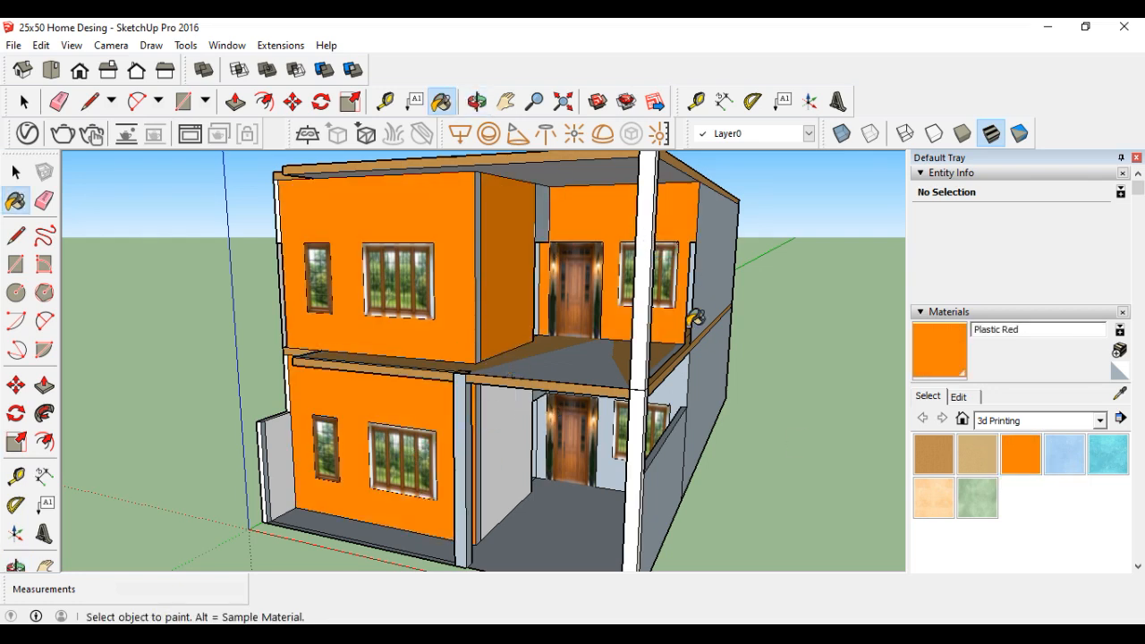
Paint the low ground-floor side wall, the first-floor front wall's narrow end face, the middle pillar and the two-storey corner pillar Plastic Red
click(667, 506)
click(478, 308)
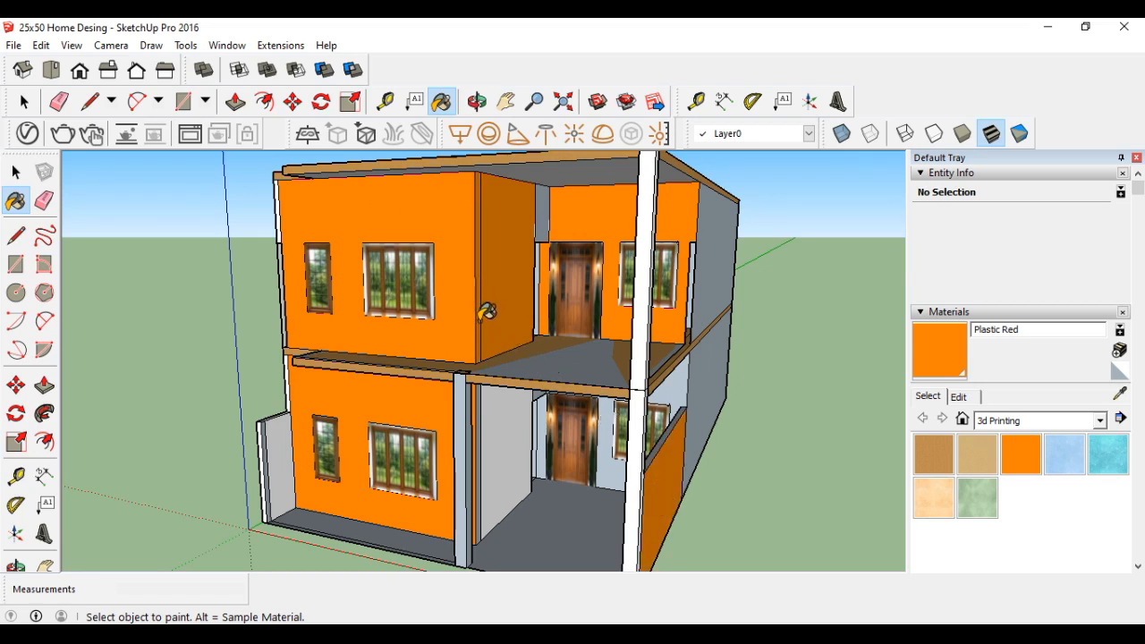
click(464, 449)
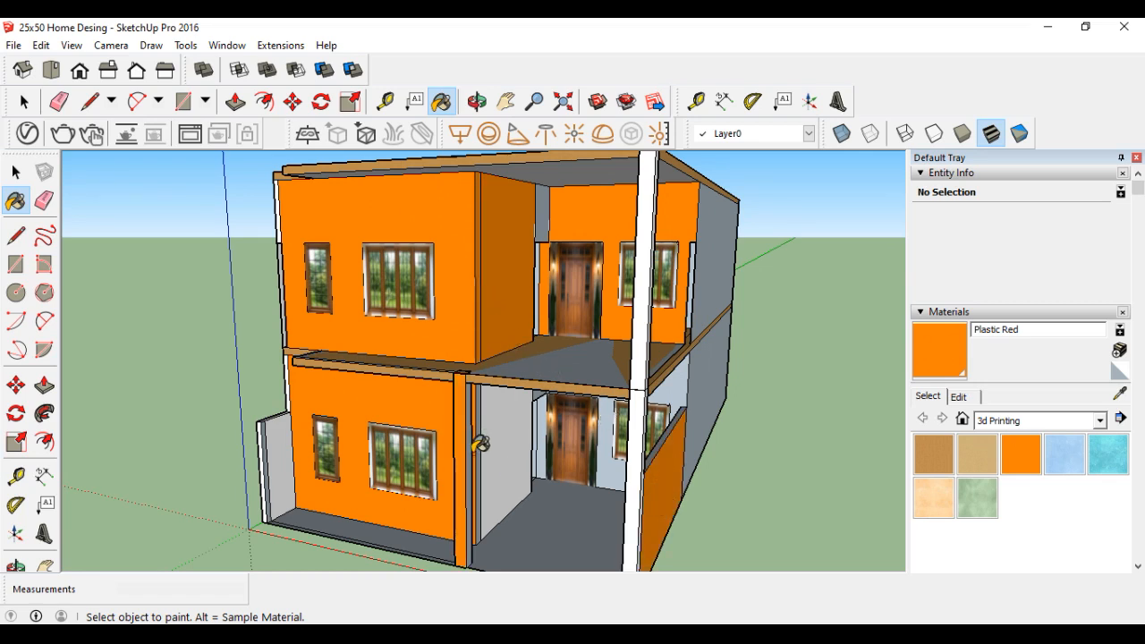
click(633, 526)
click(646, 377)
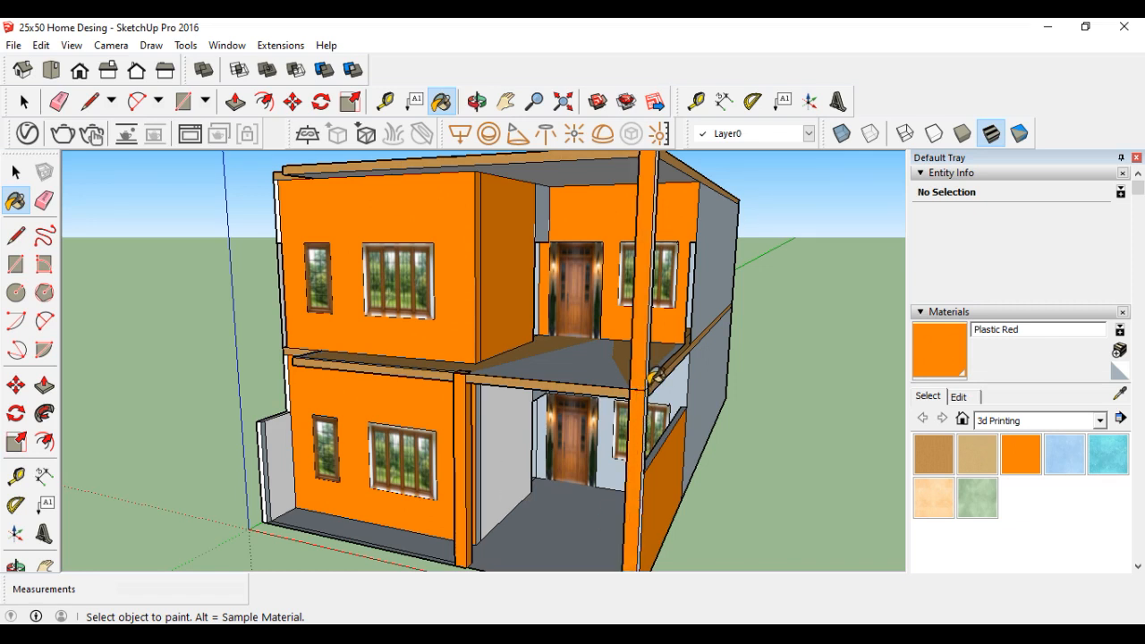
Repaint the first-floor front wall and porch walls with the Cardboard material, including the narrow strip beside the door
click(941, 450)
click(447, 240)
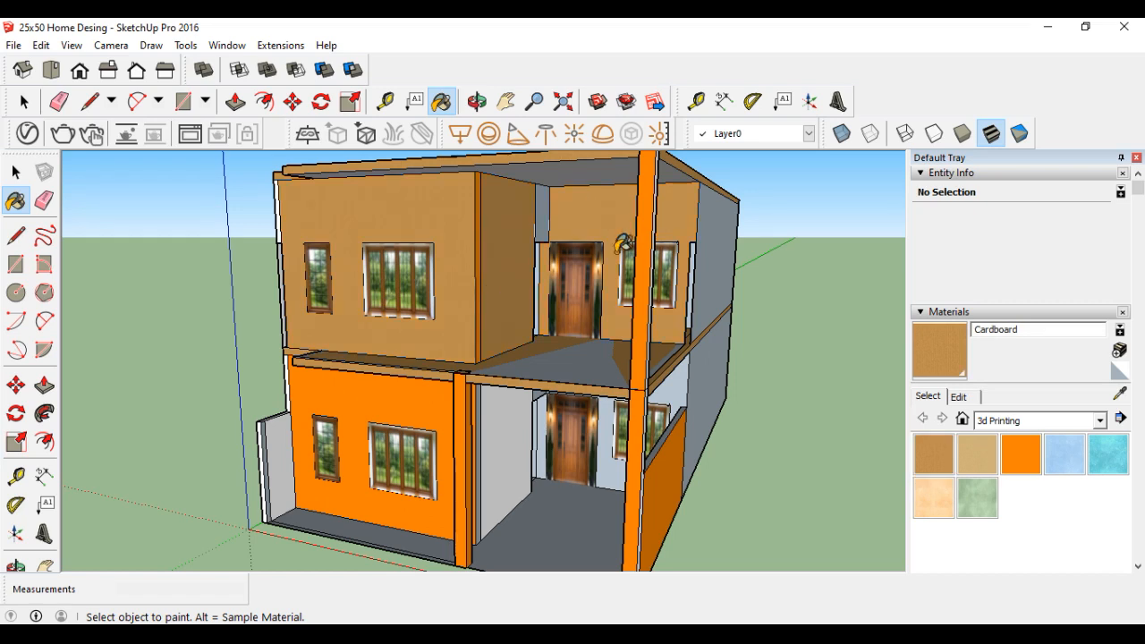
click(543, 215)
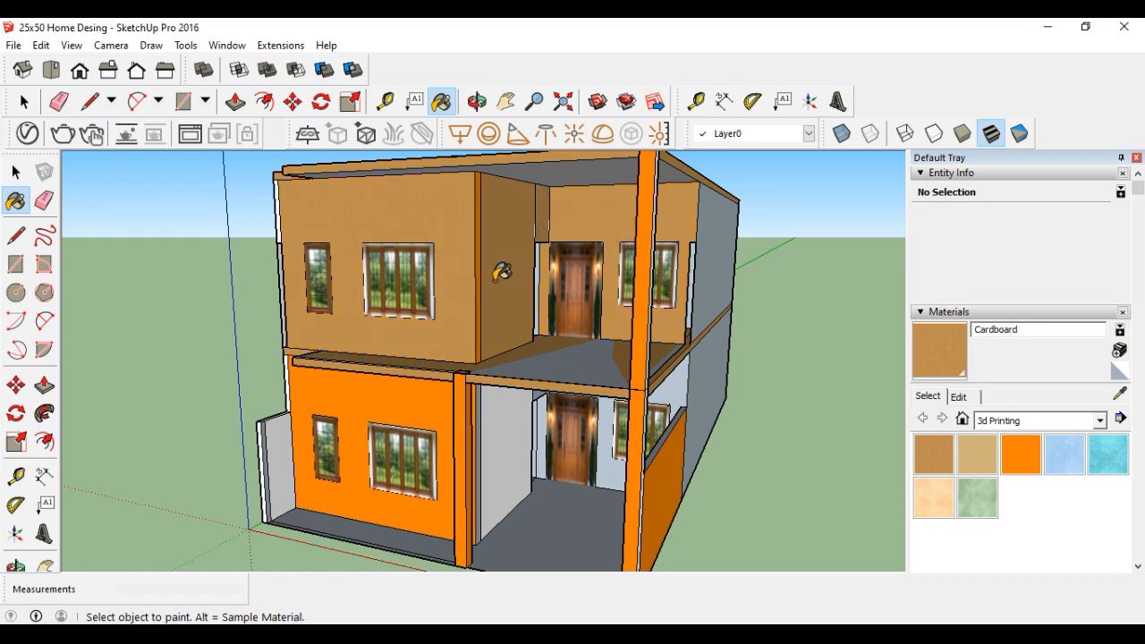
Paint the ground-floor front wall, middle pillar, porch wall, low side wall and the two-storey corner pillar with Cardboard
click(442, 409)
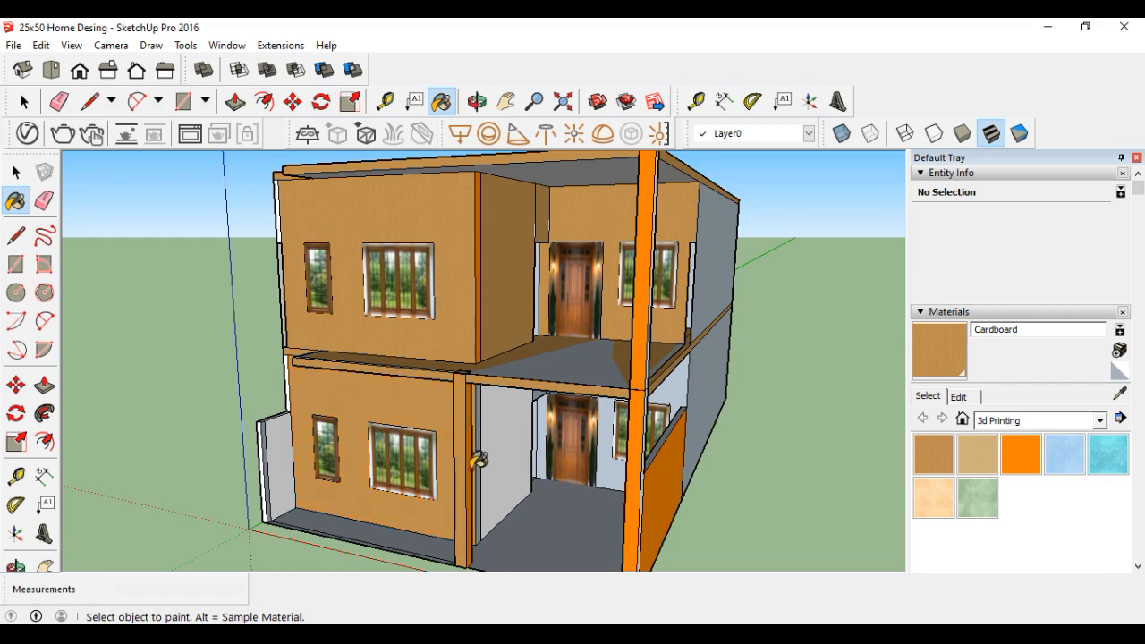
click(506, 456)
click(678, 512)
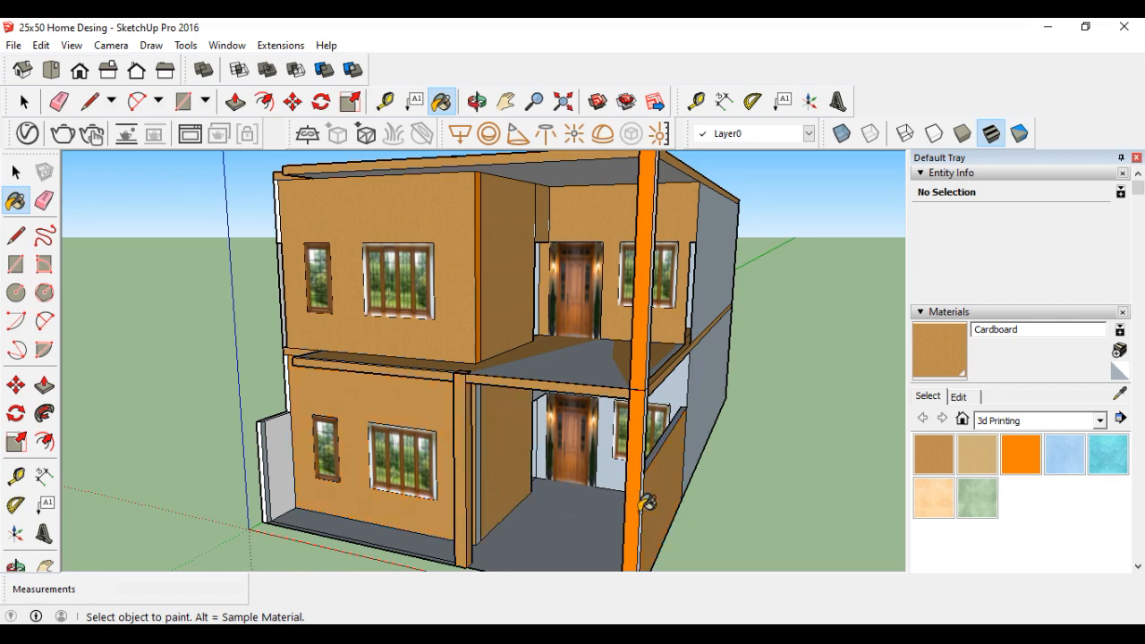
click(644, 466)
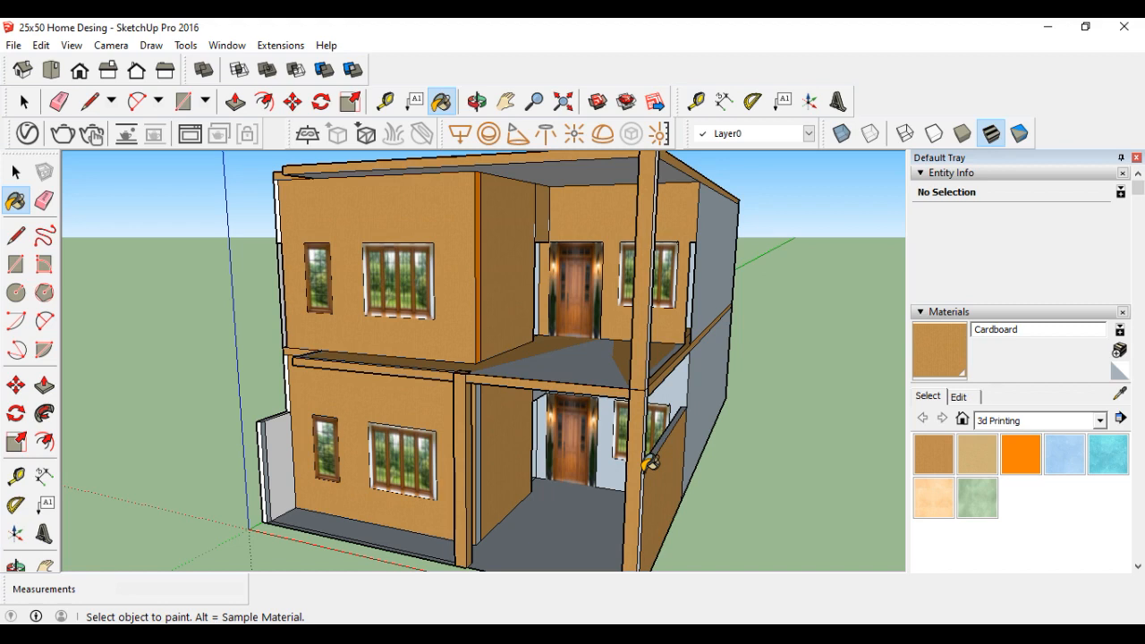
key(ctrl)
click(757, 635)
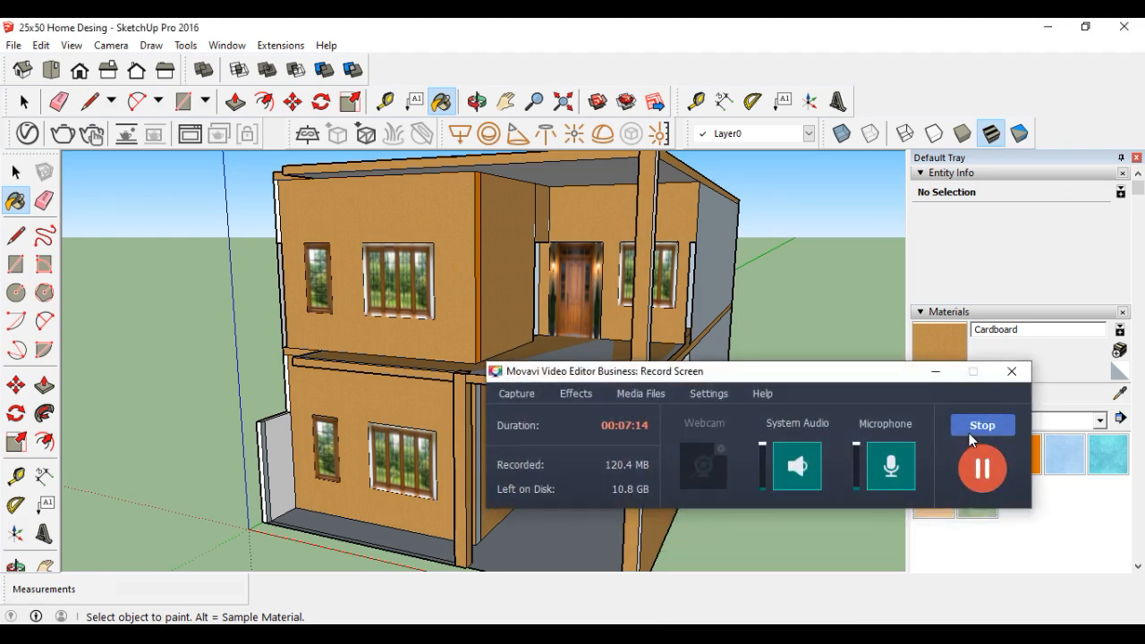